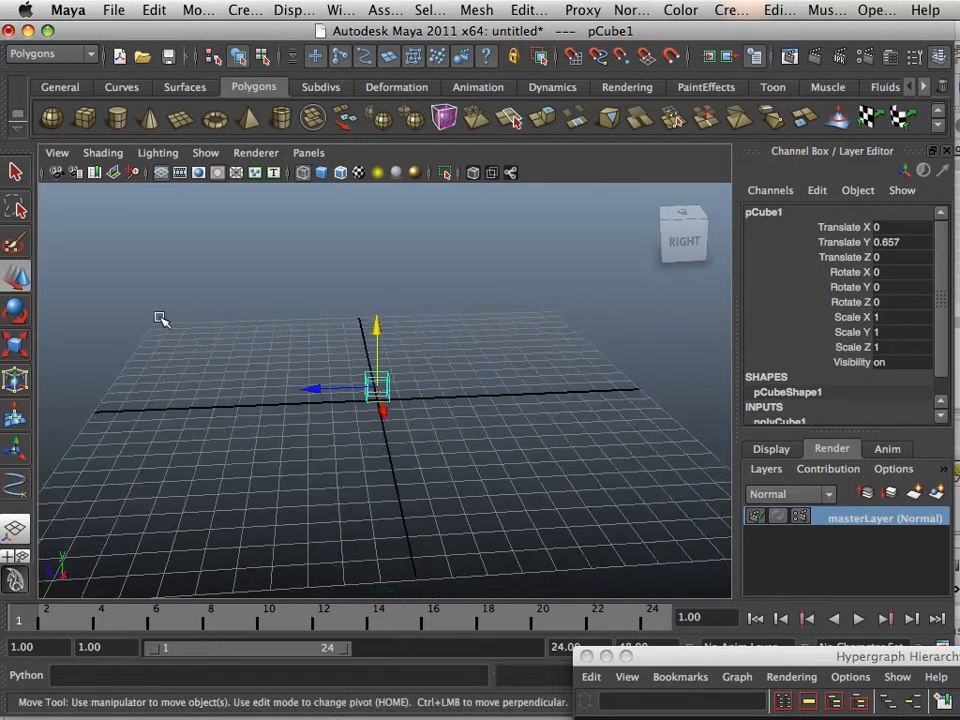
# Step: Switch the perspective view to smooth-shaded display of the cube
pyautogui.keyDown('alt'); pyautogui.moveTo(159, 317); pyautogui.dragTo(369, 375, button='right'); pyautogui.keyUp('alt')
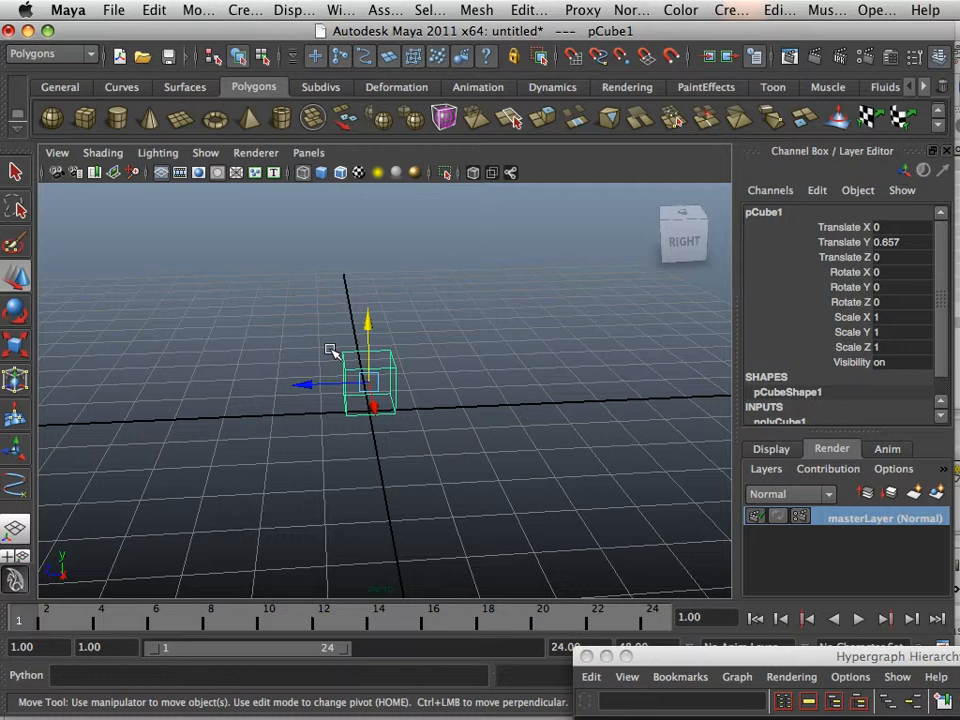
pyautogui.press('5')
pyautogui.scroll(3, 313, 360)
pyautogui.scroll(-3, 313, 360)
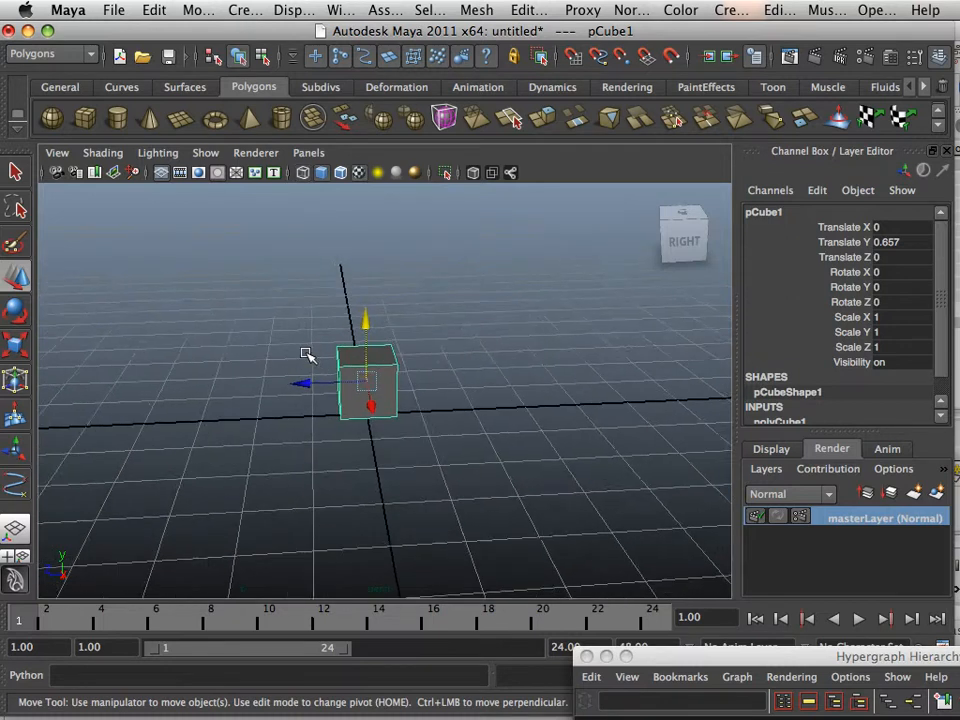
pyautogui.scroll(-4, 306, 355)
pyautogui.scroll(3, 304, 356)
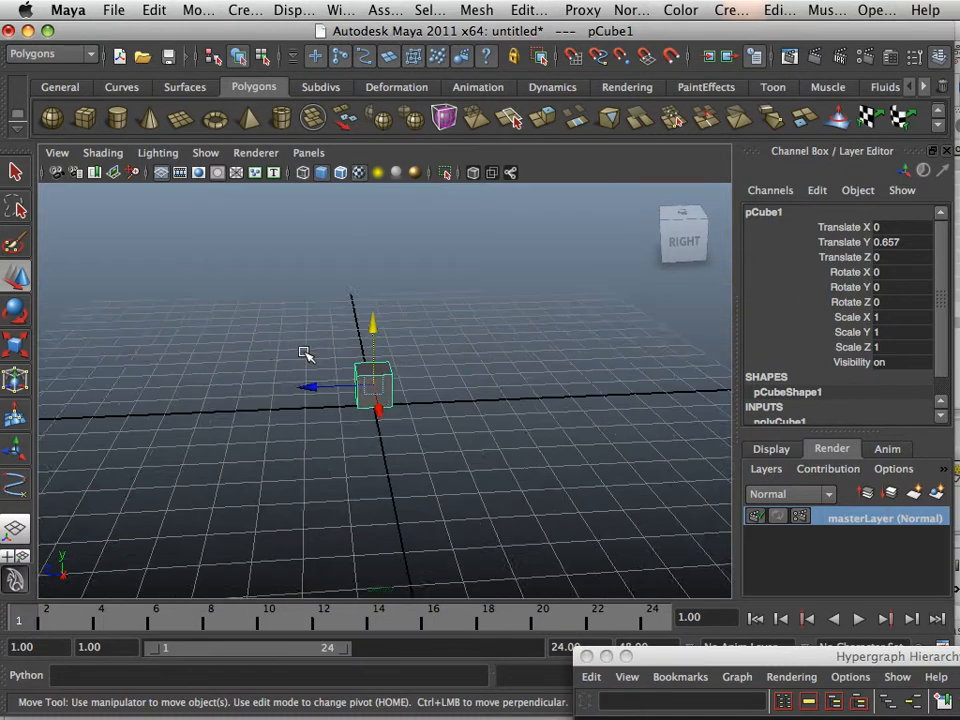
pyautogui.scroll(-3, 304, 356)
pyautogui.scroll(1, 312, 385)
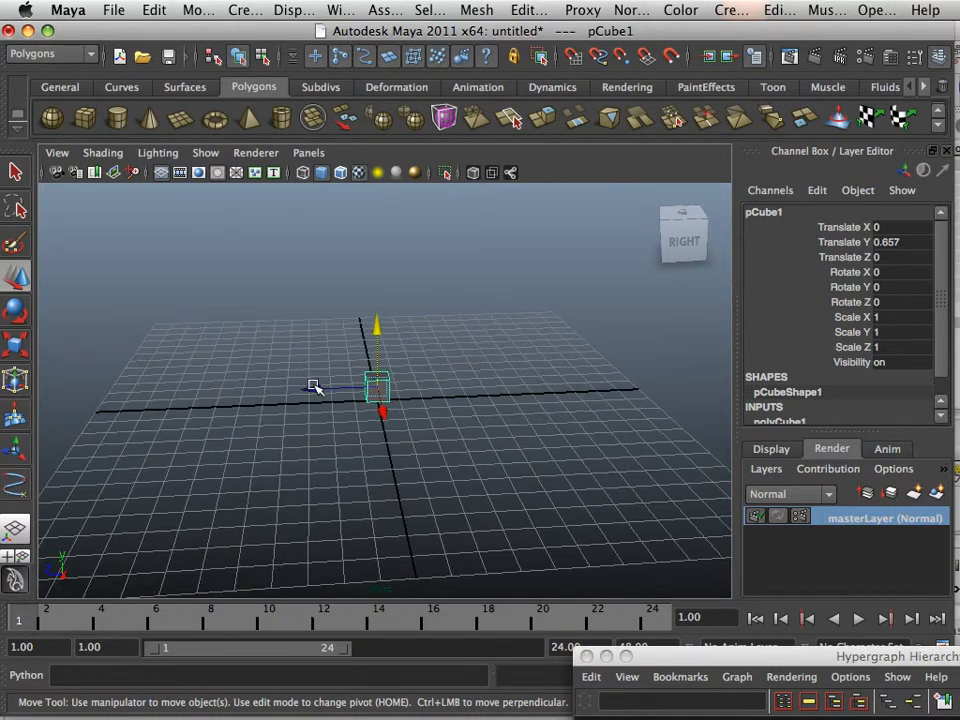
# Step: Move the cube to about X -5.89 and Z 6.27, and stretch it along Z to a scale of about 3.07
pyautogui.moveTo(313, 386); pyautogui.dragTo(167, 363)
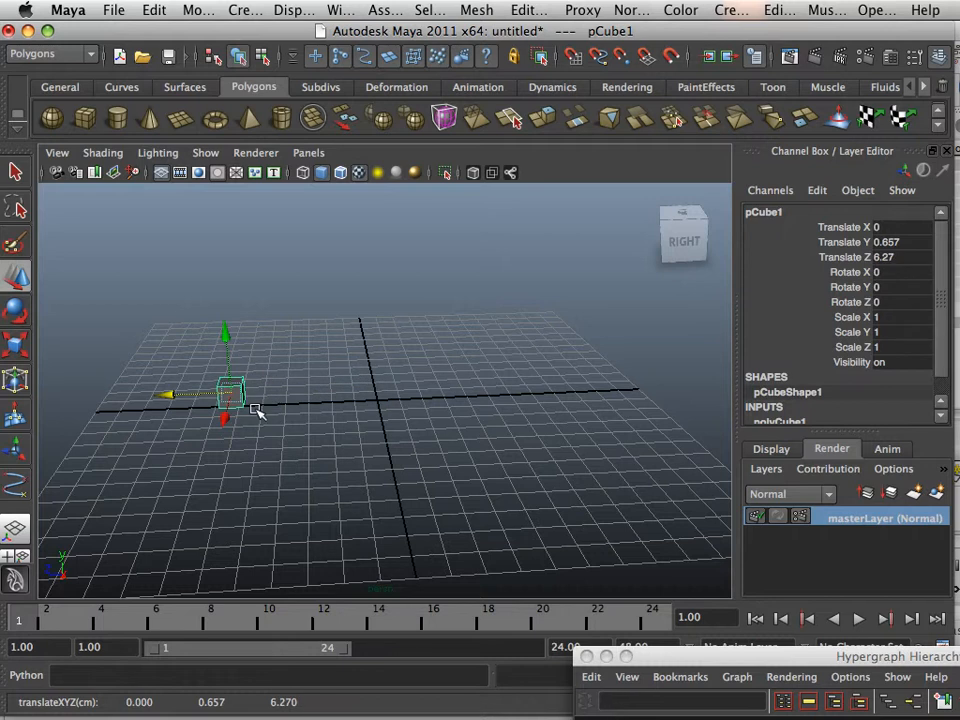
pyautogui.keyDown('alt'); pyautogui.moveTo(255, 410); pyautogui.dragTo(304, 337); pyautogui.keyUp('alt')
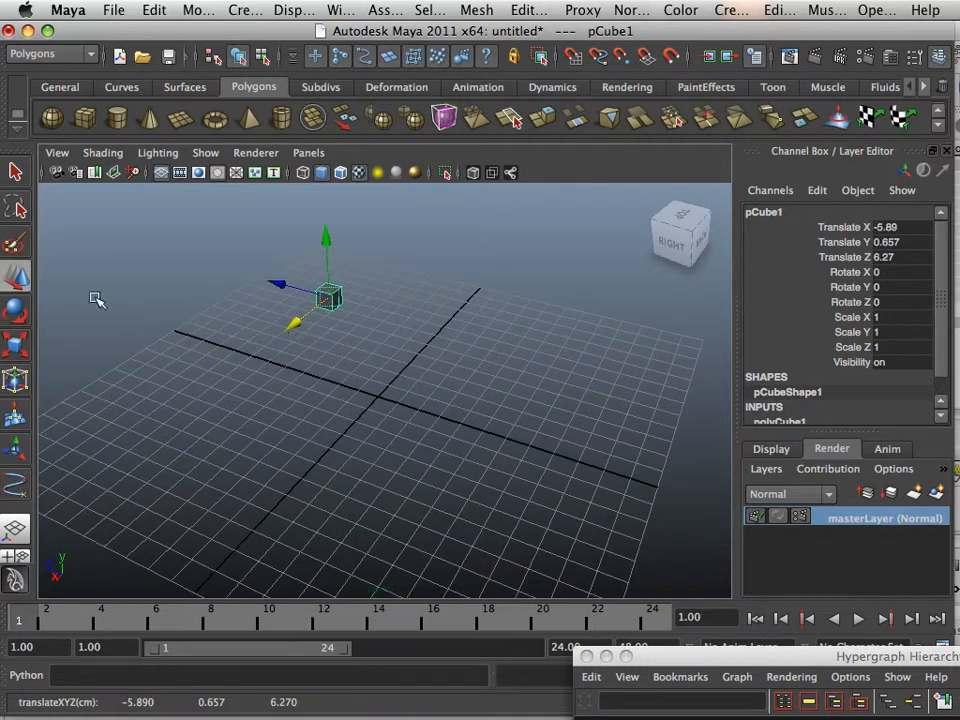
pyautogui.click(28, 344)
pyautogui.keyDown('alt'); pyautogui.moveTo(103, 345); pyautogui.dragTo(375, 350); pyautogui.keyUp('alt')
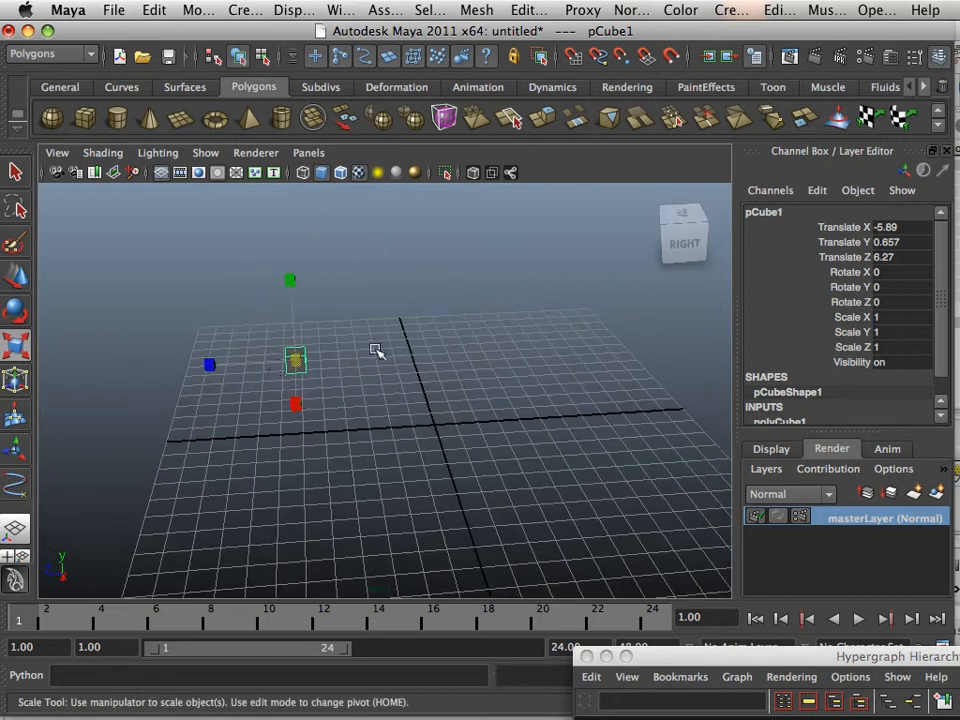
pyautogui.moveTo(208, 364); pyautogui.dragTo(243, 364)
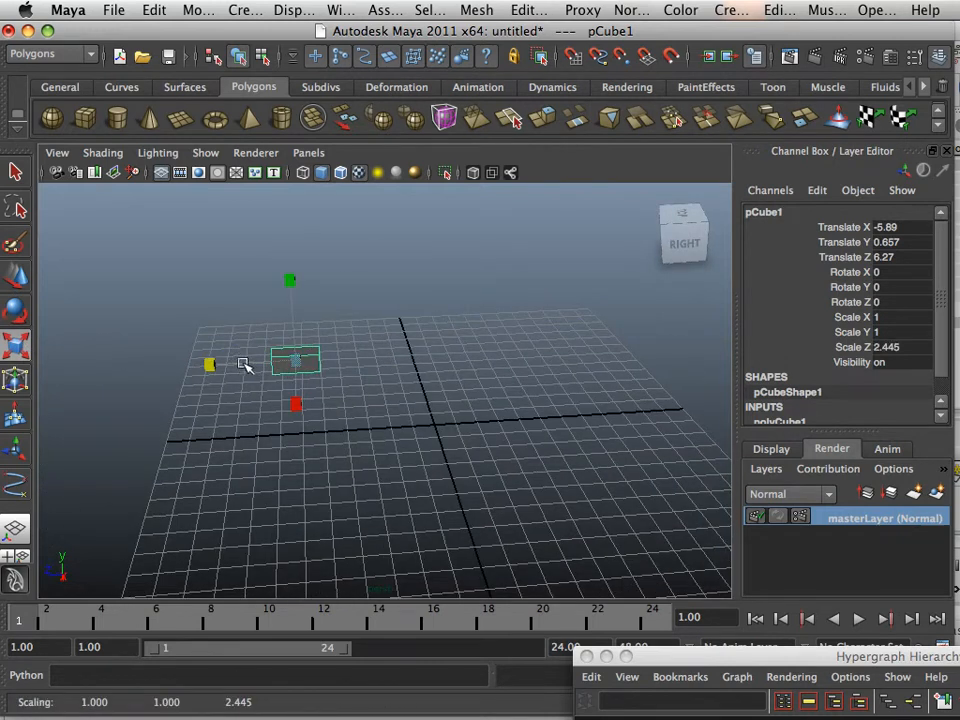
pyautogui.click(205, 364)
pyautogui.click(305, 358)
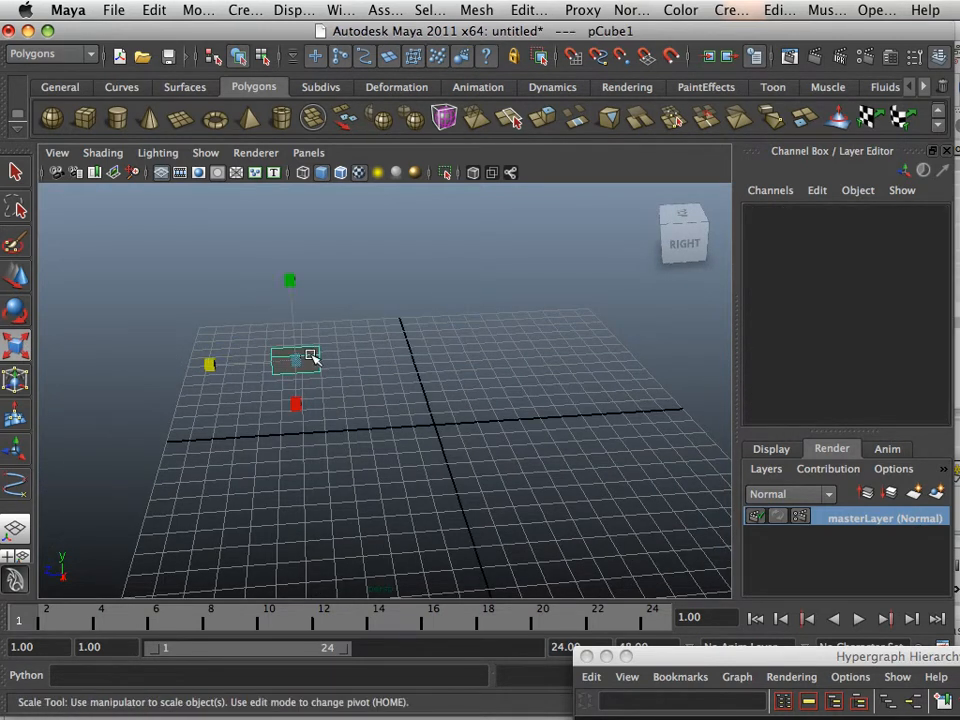
pyautogui.moveTo(225, 364)
pyautogui.mouseDown()
pyautogui.moveTo(189, 364)
pyautogui.moveTo(206, 364)
pyautogui.mouseUp()
# Step: Undo the cube's scaling and moves, back to before the cube was created
pyautogui.press('z')
pyautogui.press('z')
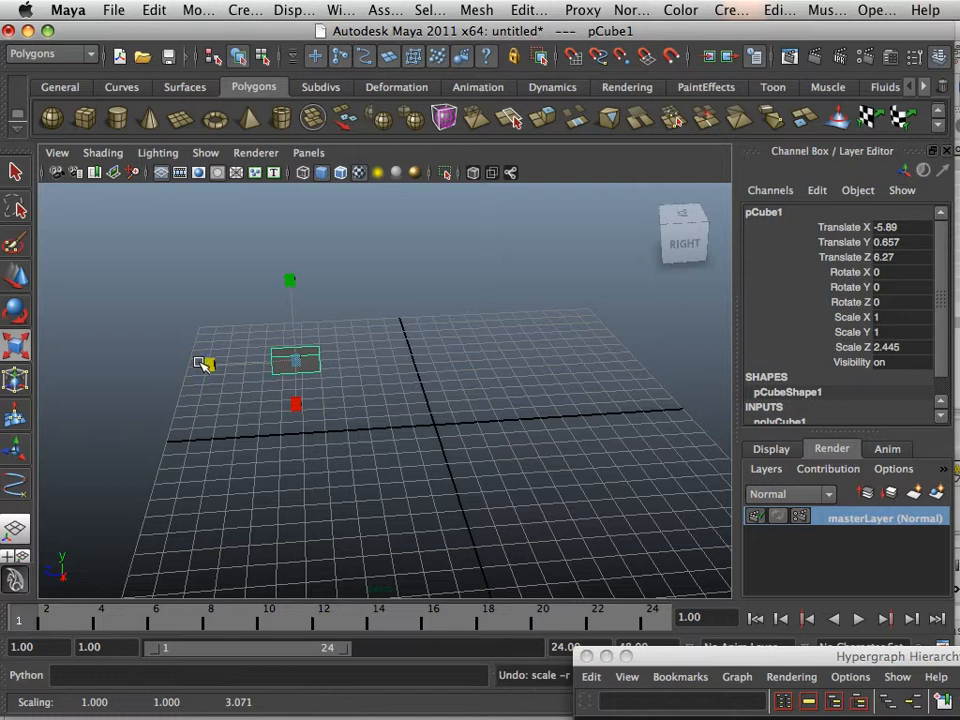
pyautogui.press('z')
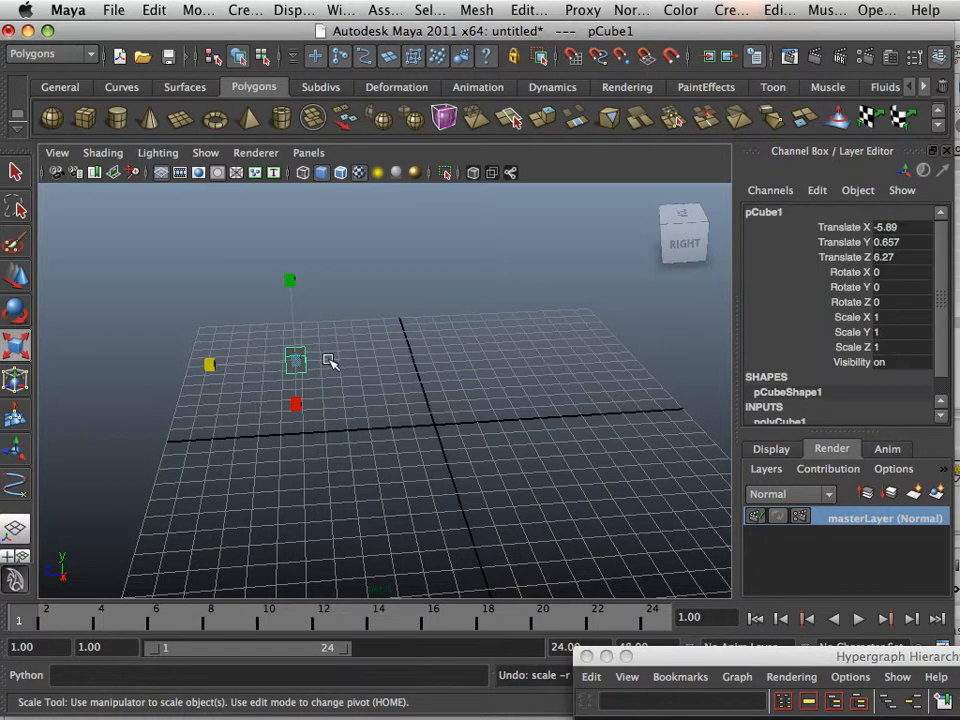
pyautogui.press('z')
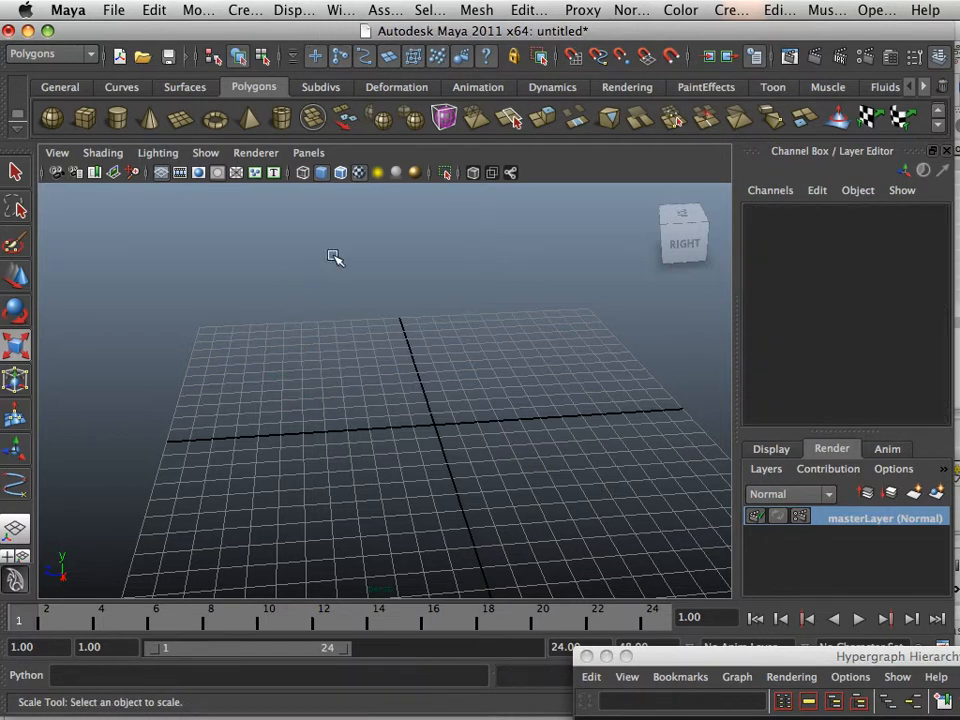
# Step: Set the linear working unit to foot in the application preferences and save them
pyautogui.click(343, 11)
pyautogui.moveTo(378, 121)
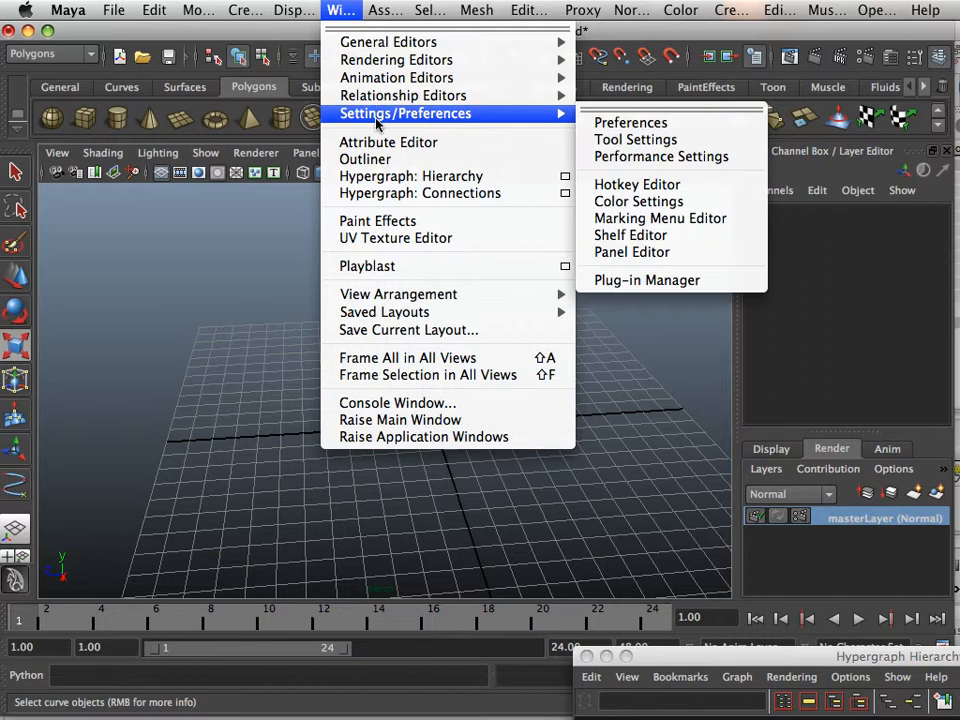
pyautogui.click(623, 124)
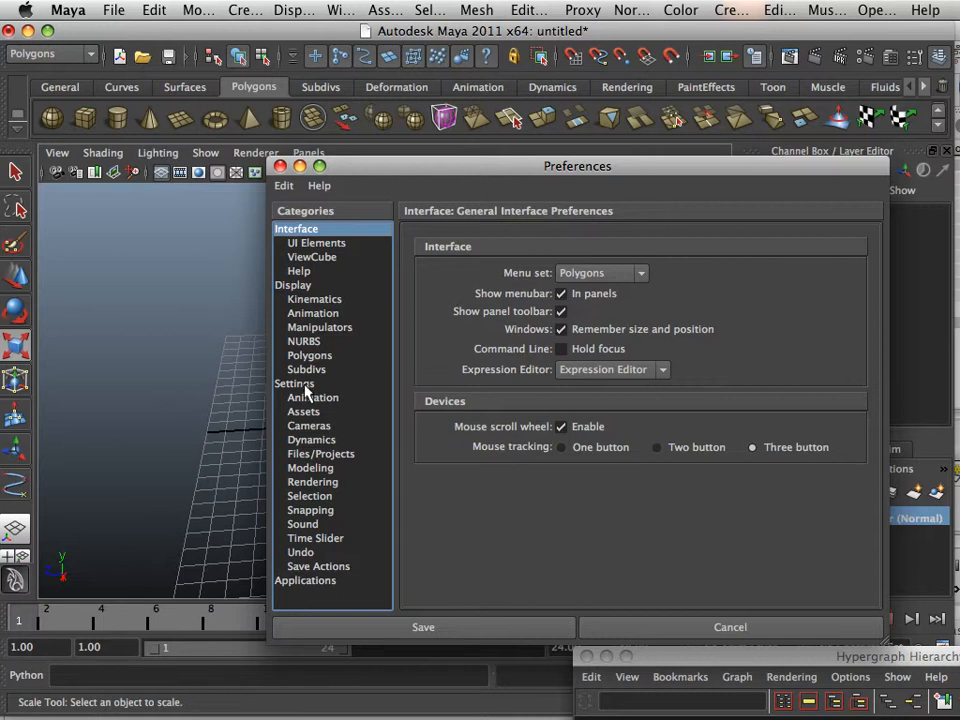
pyautogui.click(300, 385)
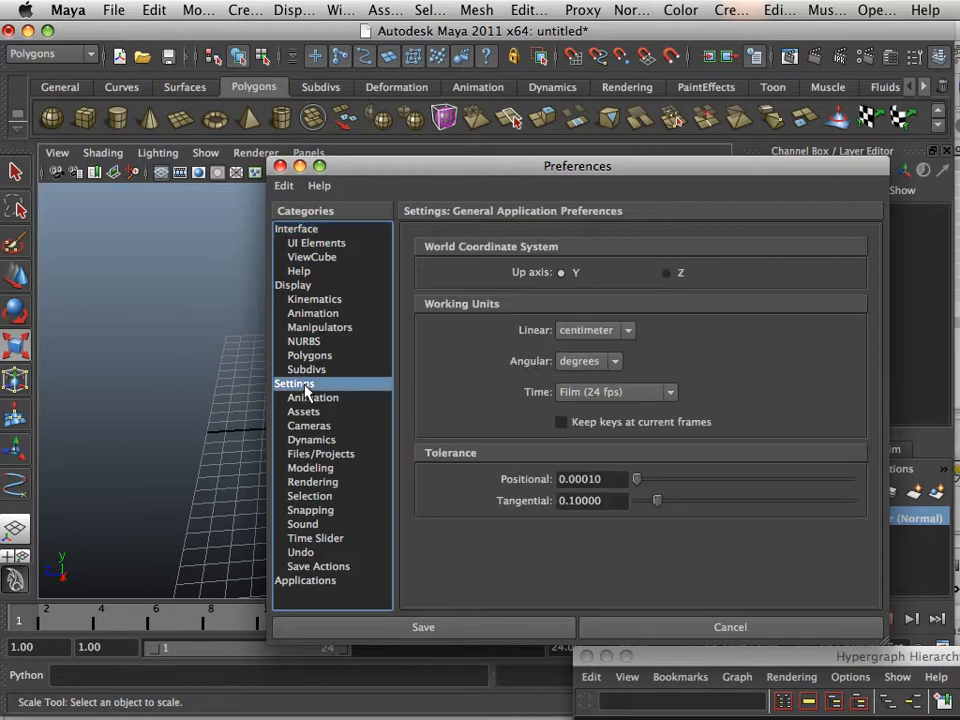
pyautogui.click(594, 330)
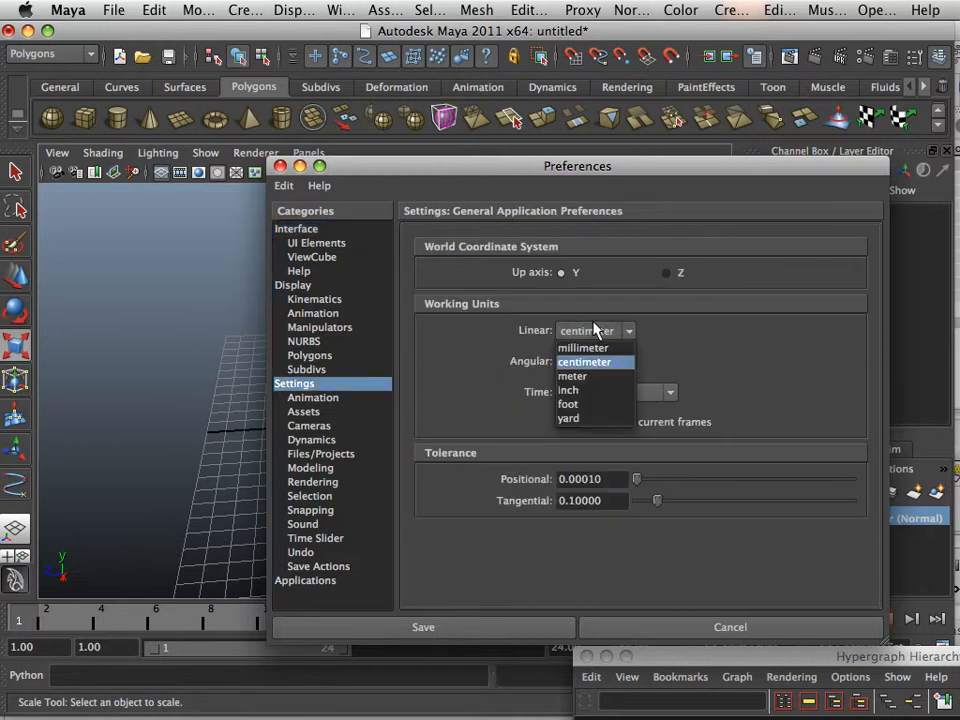
pyautogui.click(588, 405)
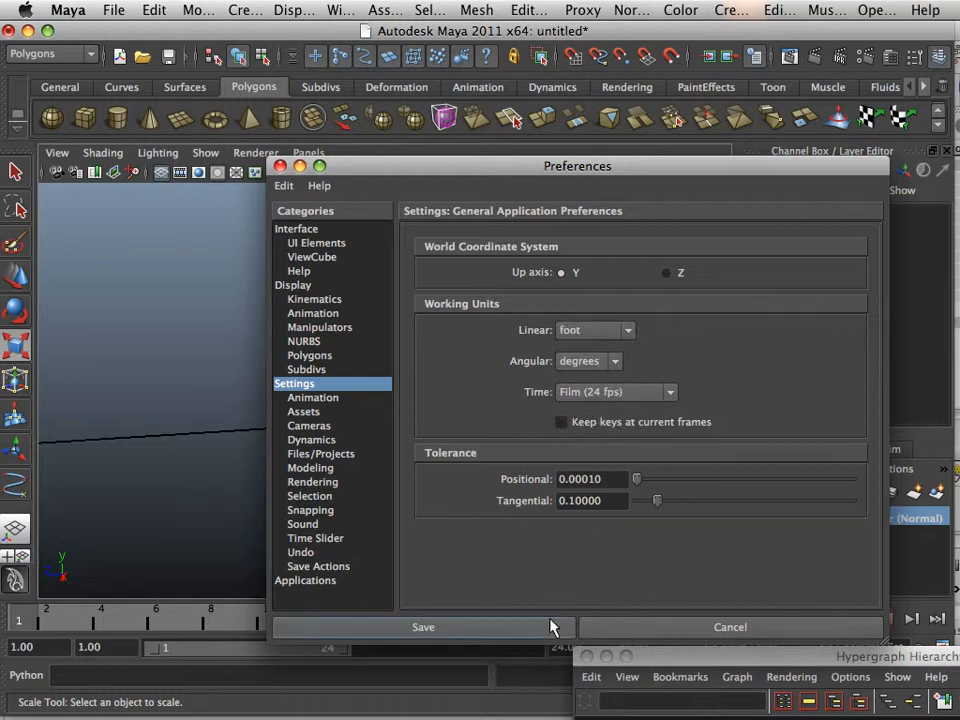
pyautogui.click(430, 627)
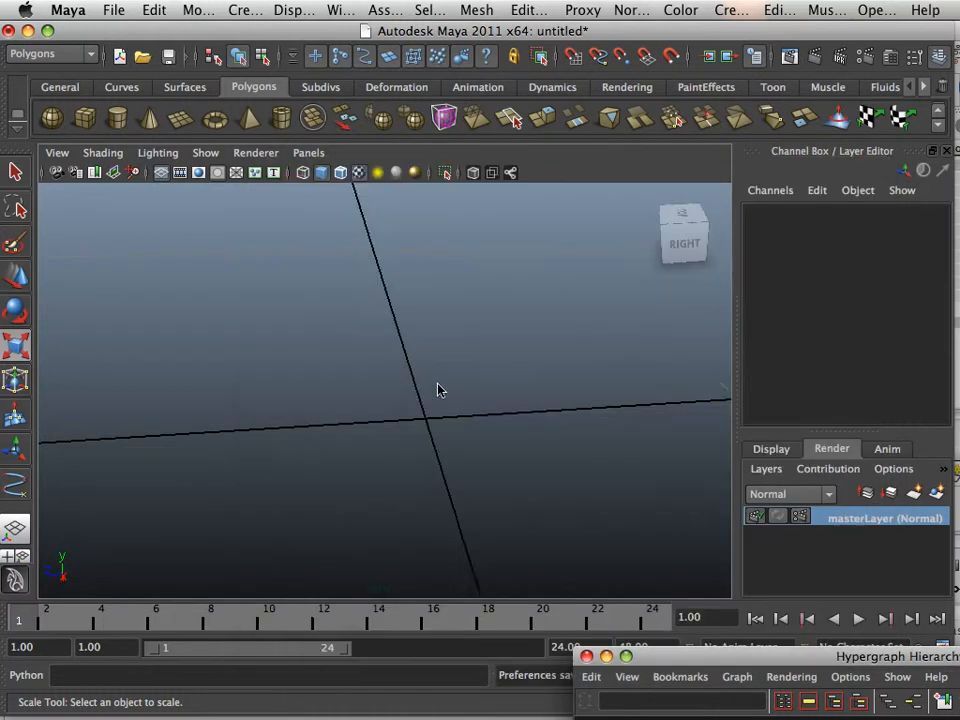
# Step: Create a polygon cube at the origin of the grid
pyautogui.scroll(-15, 343, 377)
pyautogui.scroll(-5, 231, 364)
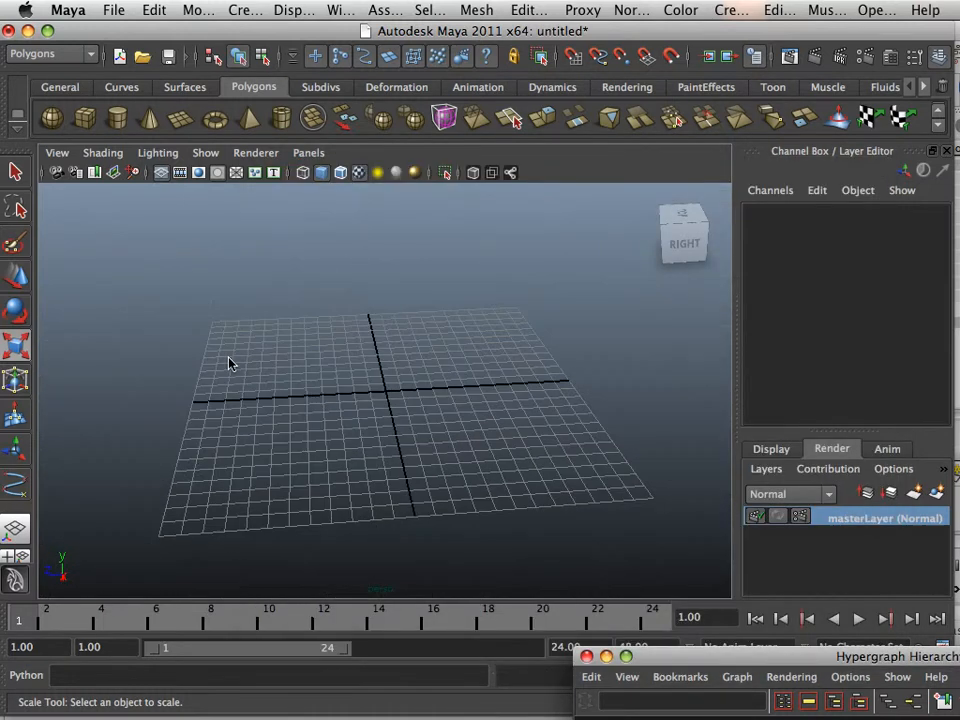
pyautogui.click(85, 118)
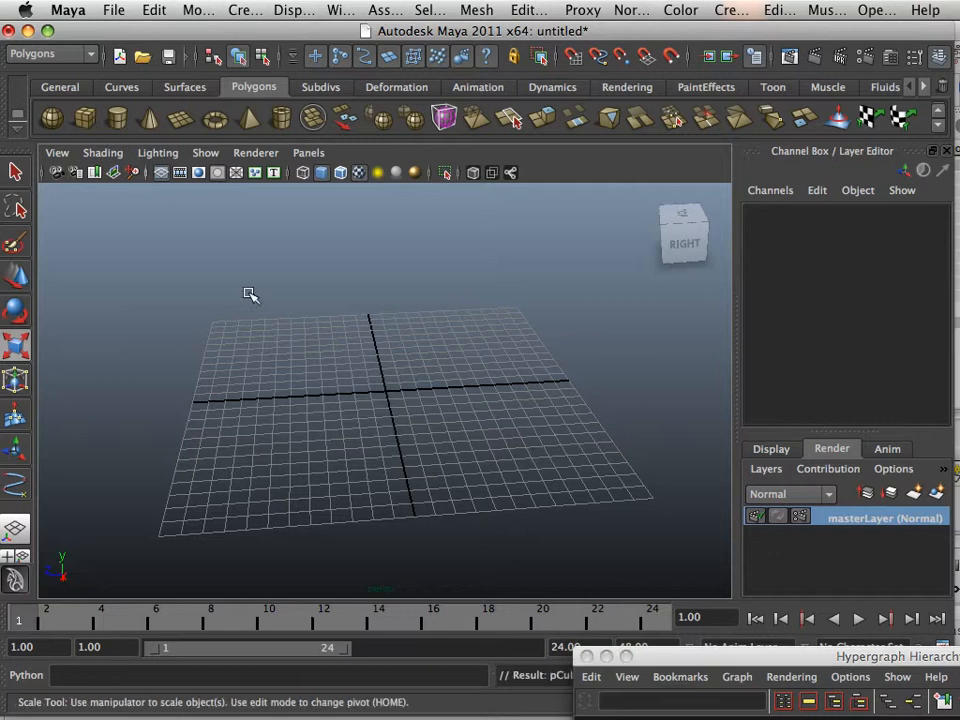
pyautogui.scroll(10, 307, 343)
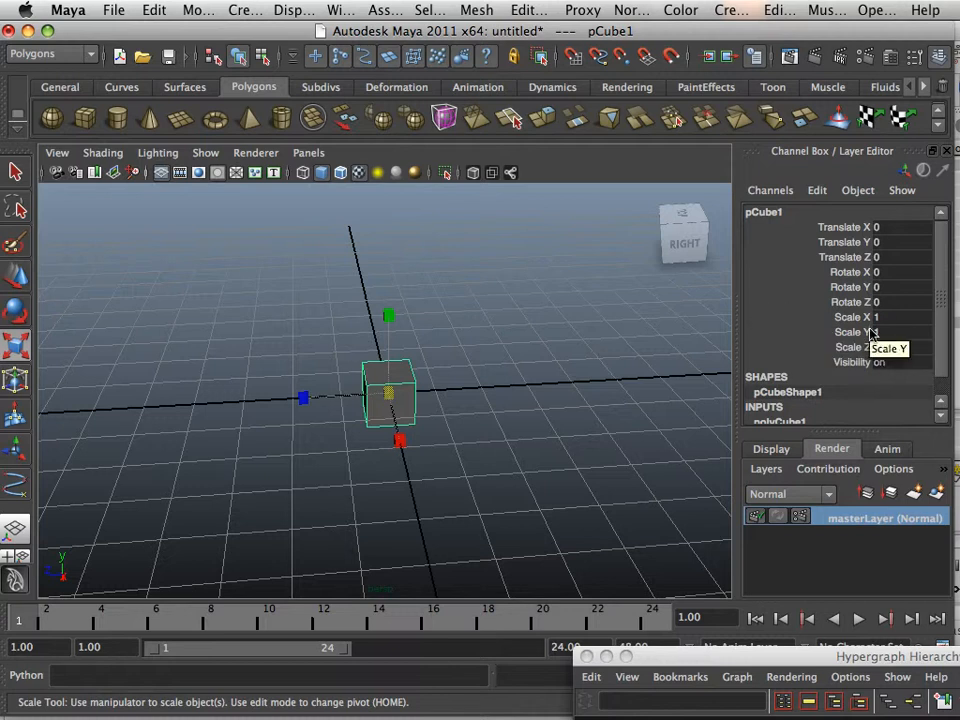
# Step: Stretch the cube vertically, then set its Scale Y to exactly 8
pyautogui.keyDown('alt'); pyautogui.moveTo(546, 336); pyautogui.dragTo(418, 325); pyautogui.keyUp('alt')
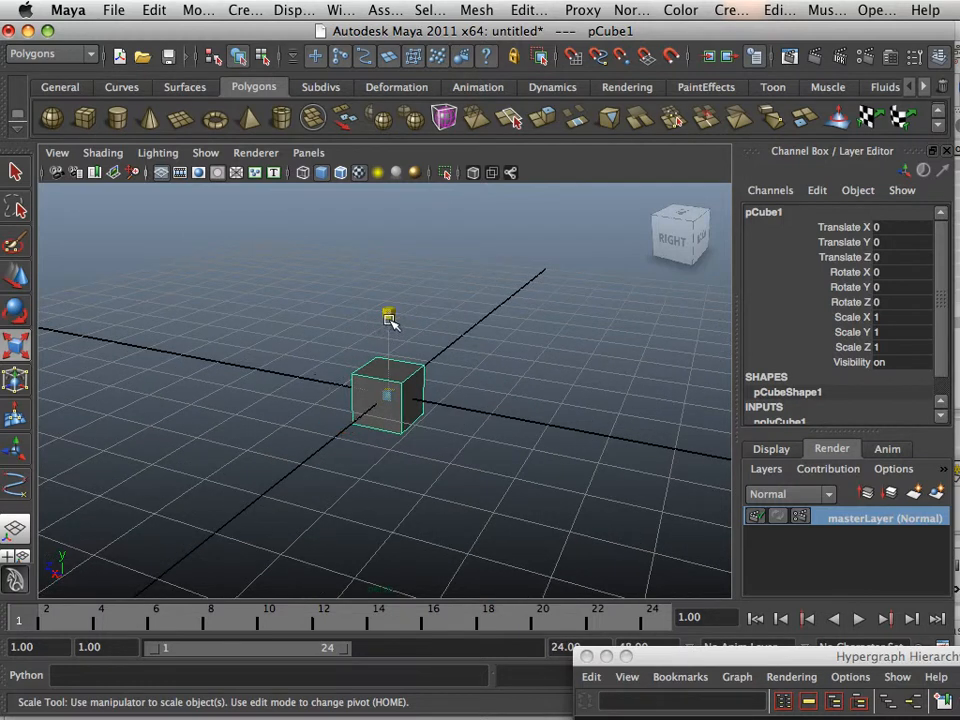
pyautogui.moveTo(389, 315); pyautogui.dragTo(731, 341)
pyautogui.doubleClick(900, 333)
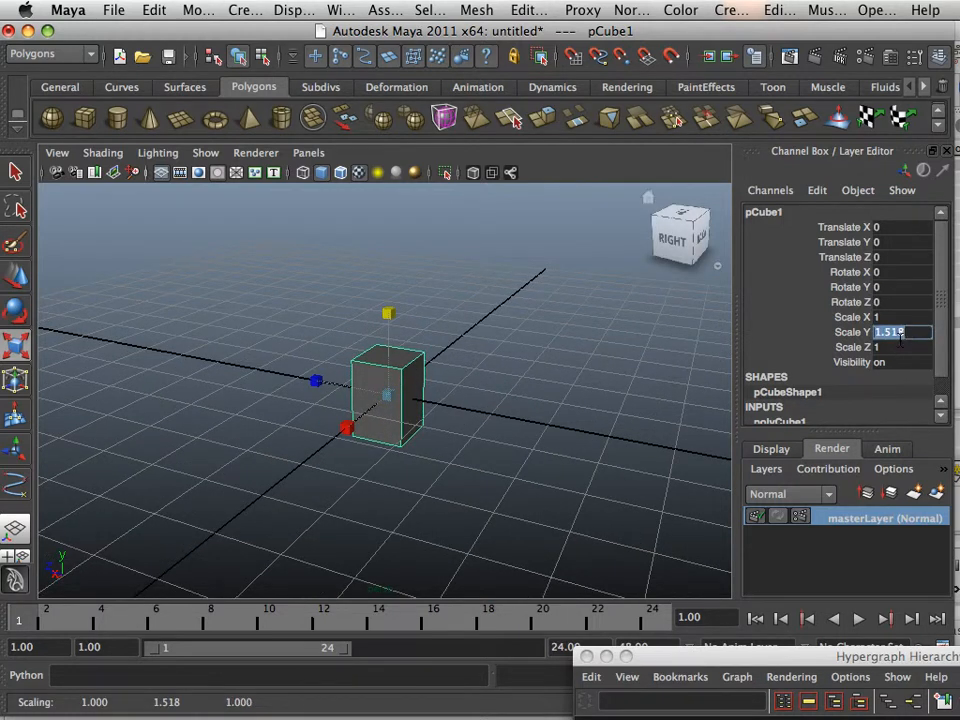
pyautogui.press('Return')
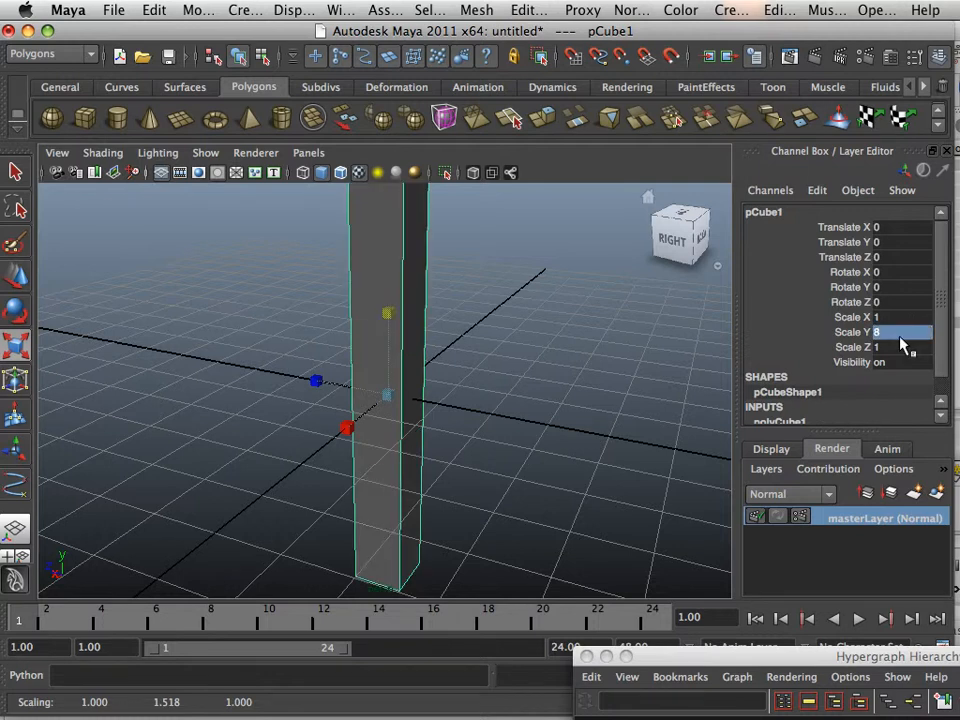
pyautogui.scroll(-5, 541, 357)
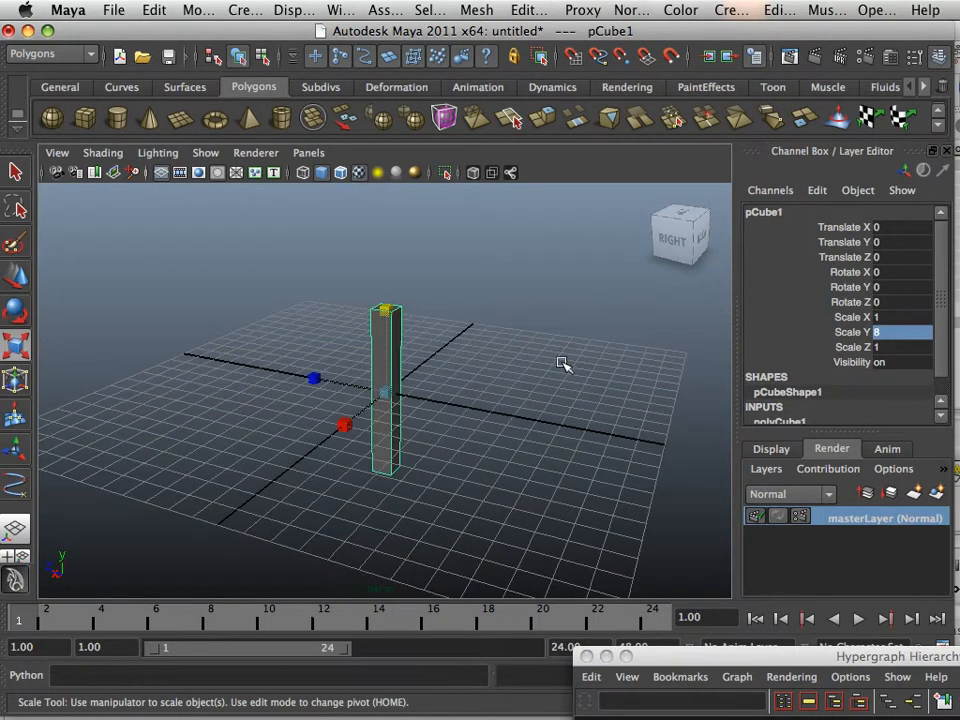
# Step: Move the tall cube back to about X -9.54 and raise it to about Y 3.65 so it stands on the grid
pyautogui.click(18, 280)
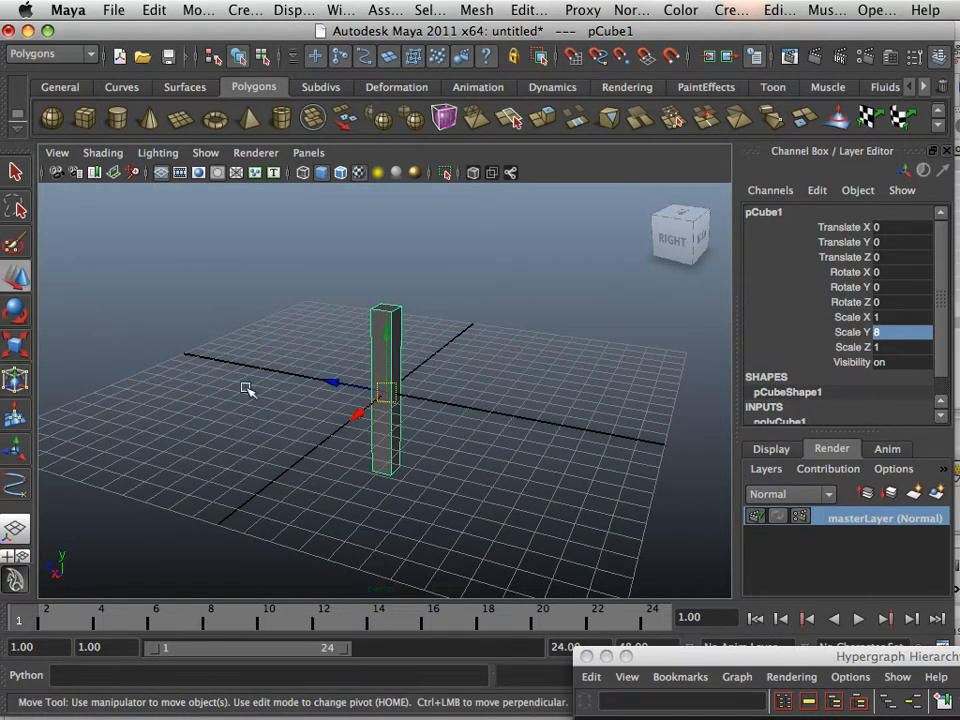
pyautogui.moveTo(355, 415); pyautogui.dragTo(425, 352)
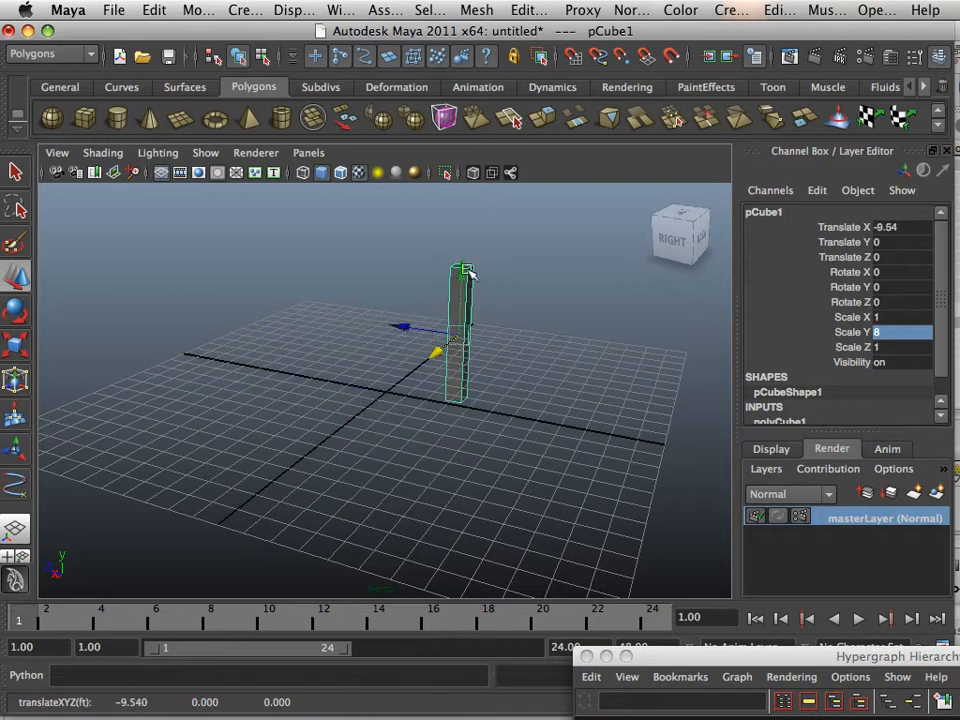
pyautogui.moveTo(461, 268); pyautogui.dragTo(459, 205)
pyautogui.keyDown('alt'); pyautogui.moveTo(478, 272); pyautogui.dragTo(403, 333, button='middle'); pyautogui.keyUp('alt')
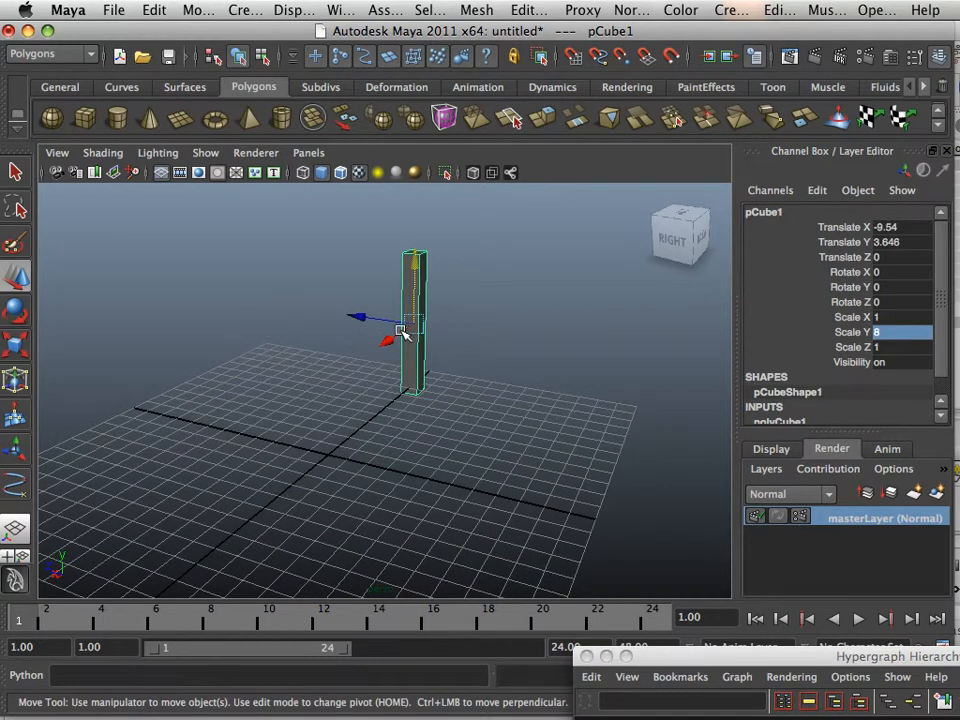
# Step: Widen the cube into a room-sized box with Scale X about 22.77 and Scale Z about 21.42
pyautogui.click(16, 342)
pyautogui.moveTo(375, 347); pyautogui.dragTo(228, 399)
pyautogui.moveTo(365, 353); pyautogui.dragTo(197, 465)
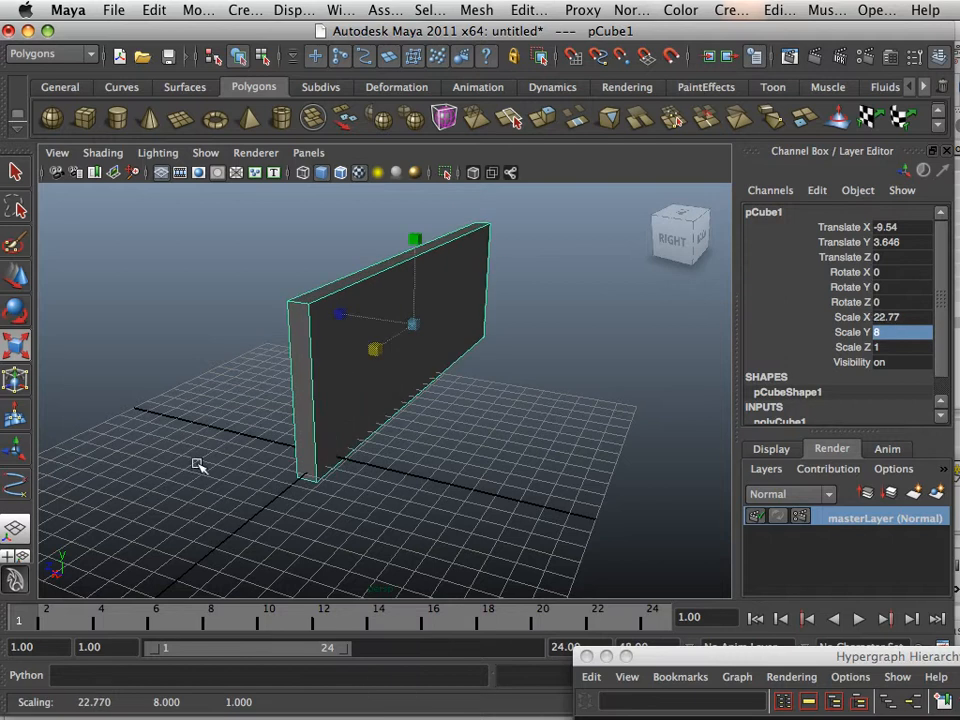
pyautogui.moveTo(340, 314); pyautogui.dragTo(240, 314)
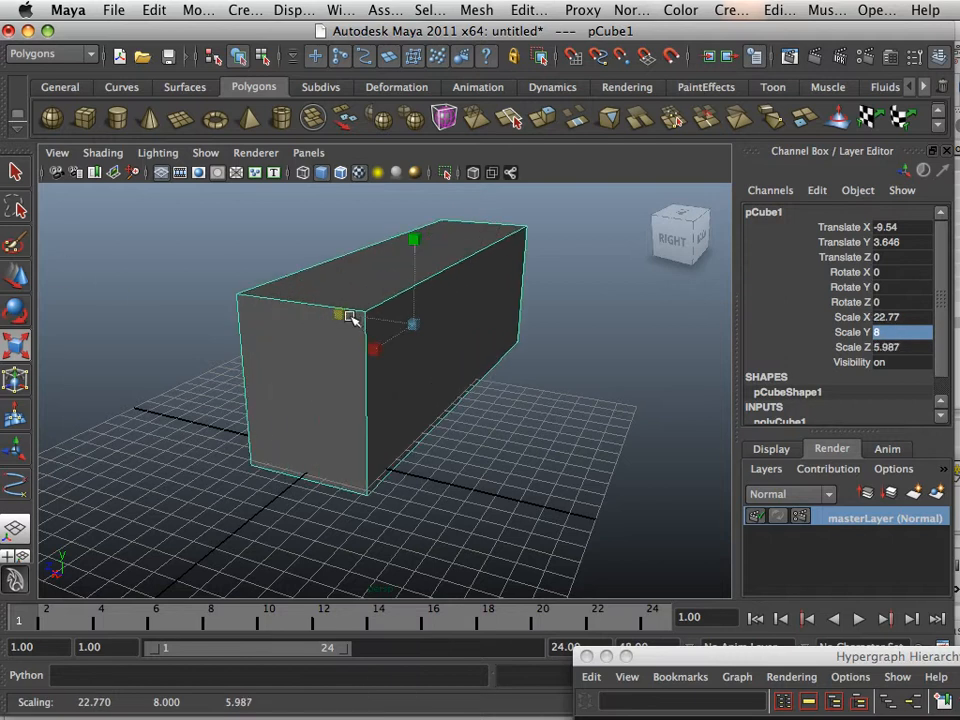
pyautogui.moveTo(351, 318); pyautogui.dragTo(204, 332)
pyautogui.keyDown('alt'); pyautogui.moveTo(204, 332); pyautogui.dragTo(60, 297, button='right'); pyautogui.keyUp('alt')
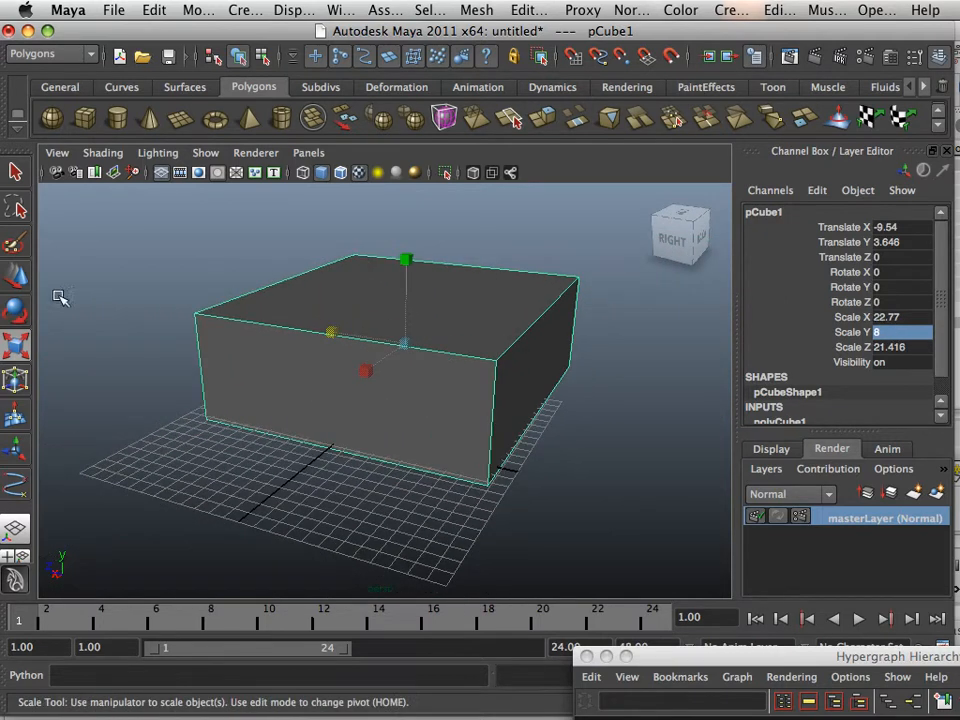
# Step: Move the box along the Z axis to about 20.97
pyautogui.press('w')
pyautogui.moveTo(348, 342); pyautogui.dragTo(165, 330)
pyautogui.keyDown('alt'); pyautogui.moveTo(165, 330); pyautogui.dragTo(205, 325, button='middle'); pyautogui.keyUp('alt')
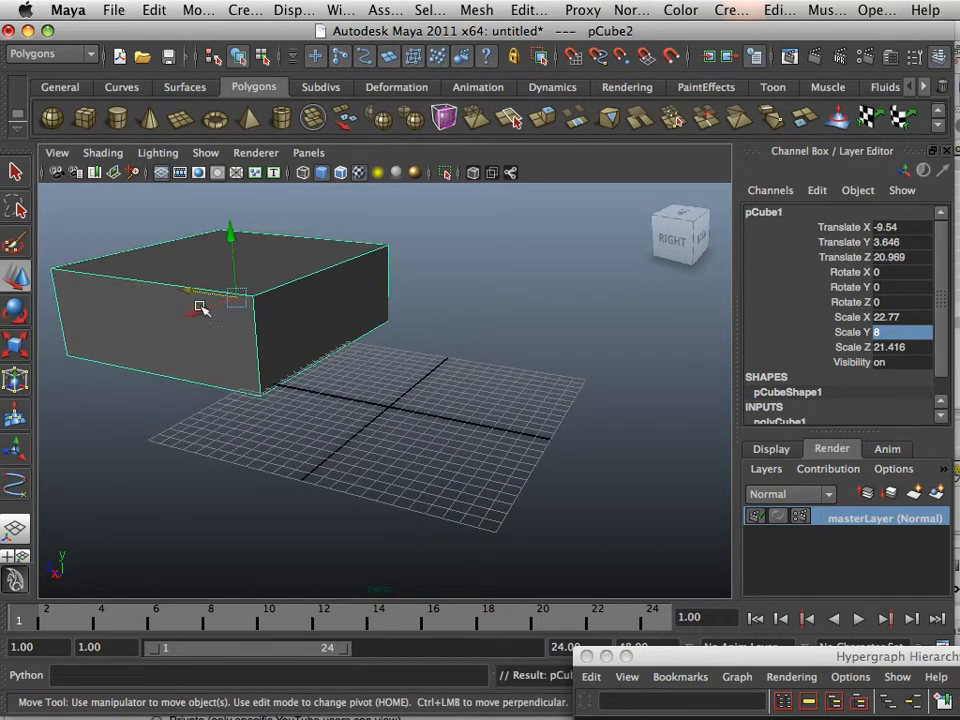
# Step: Duplicate the box and move the copy along the Z axis to about -11.63
pyautogui.hotkey('ctrl', 'd')
pyautogui.moveTo(190, 283); pyautogui.dragTo(502, 382)
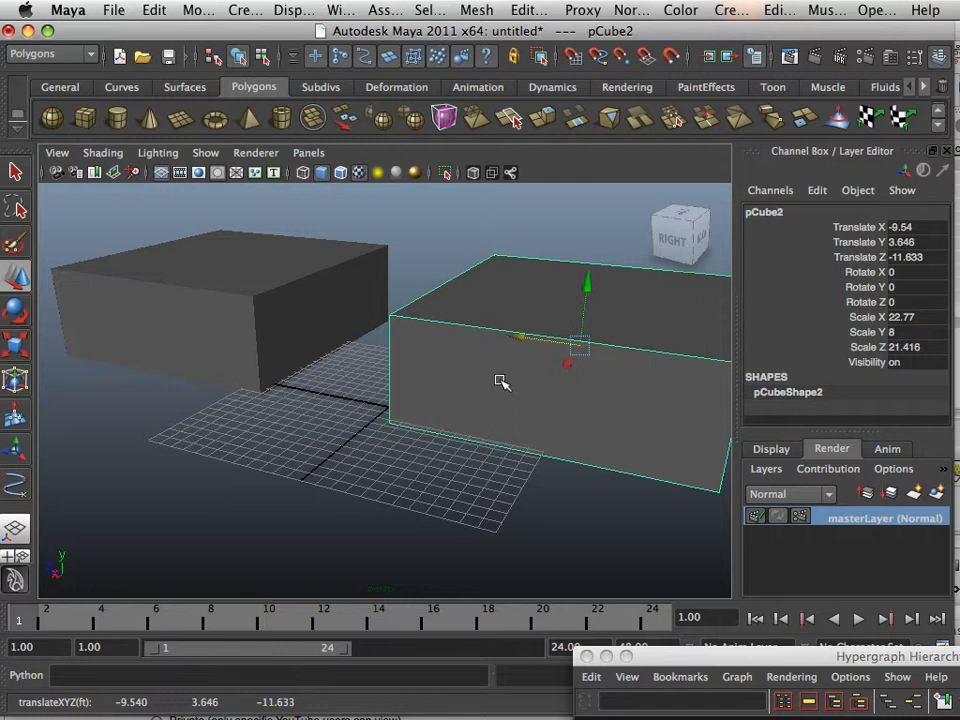
# Step: Shrink the duplicated box to about 14.3 in Scale X and 12.25 in Scale Z
pyautogui.click(20, 350)
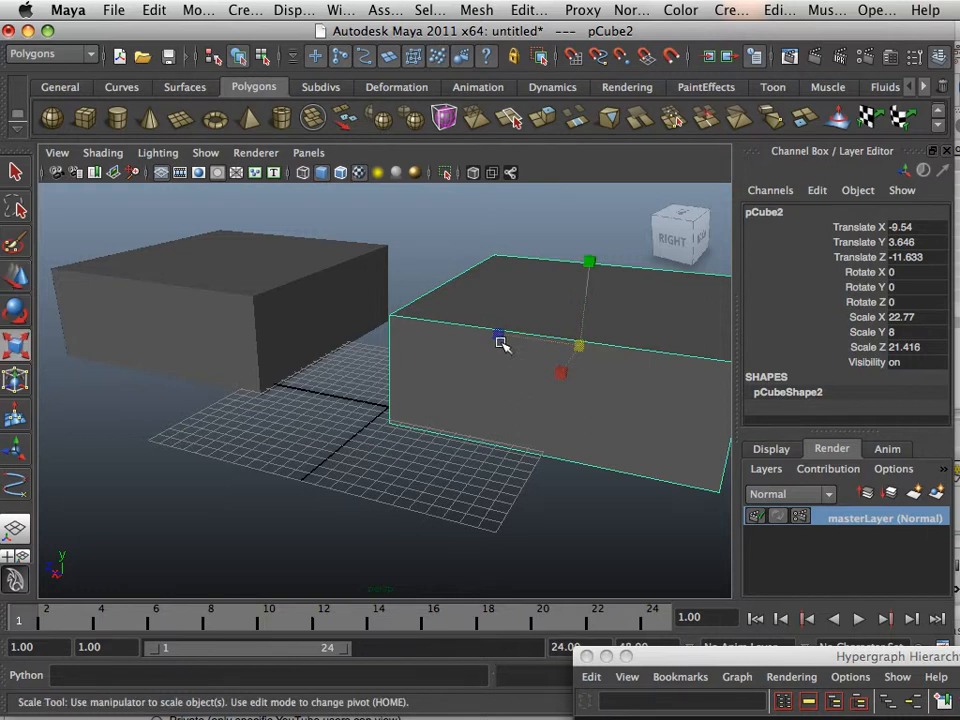
pyautogui.moveTo(502, 343); pyautogui.dragTo(488, 431)
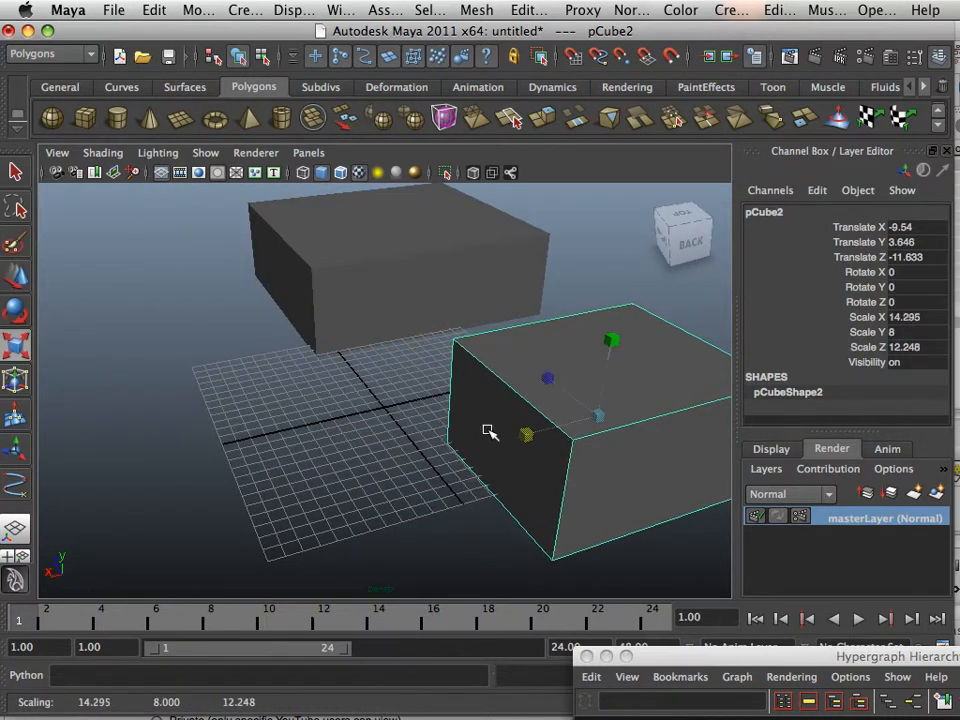
# Step: Shrink the duplicated box further to about 11.16 in Scale X and 8.06 in Scale Z
pyautogui.keyDown('alt'); pyautogui.moveTo(286, 418); pyautogui.dragTo(435, 380); pyautogui.keyUp('alt')
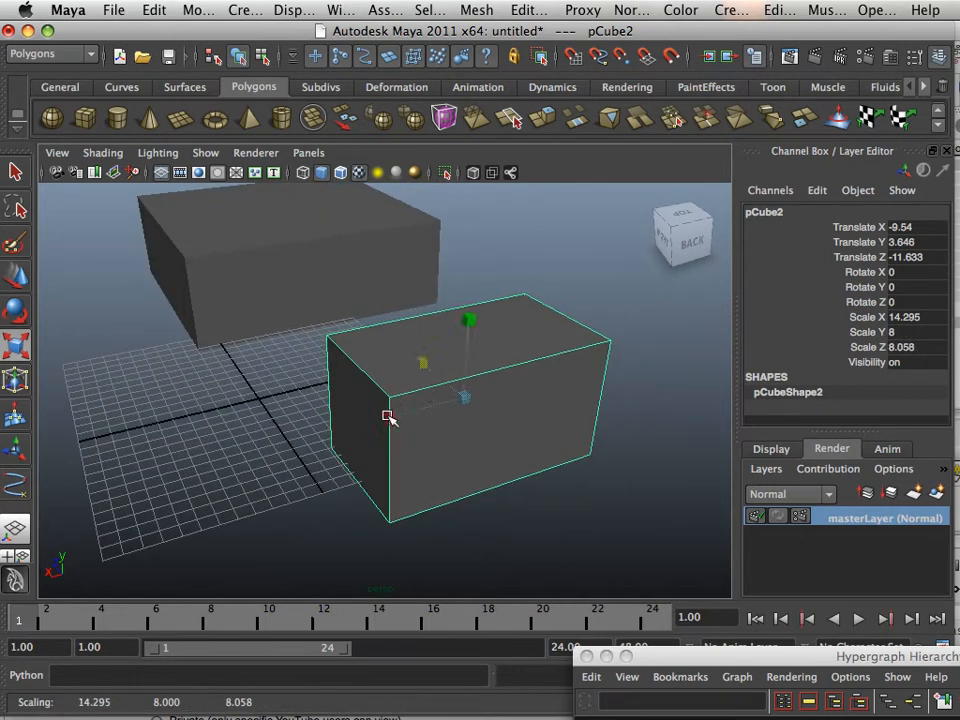
pyautogui.moveTo(390, 414); pyautogui.dragTo(215, 365)
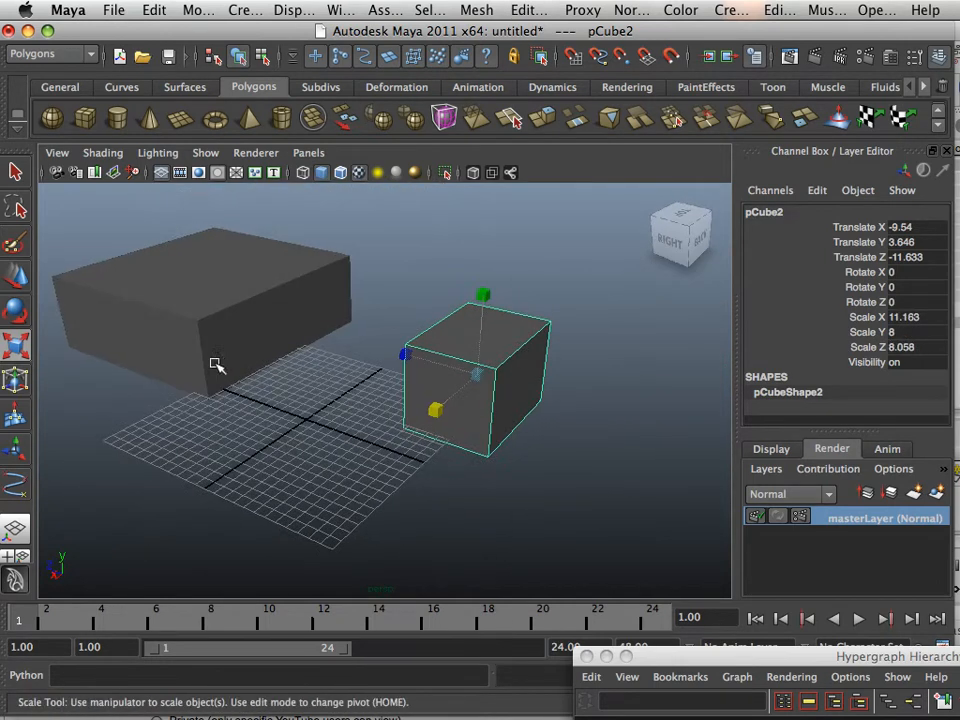
# Step: Duplicate the small box and move the copy along the X axis to about 14.41
pyautogui.click(17, 278)
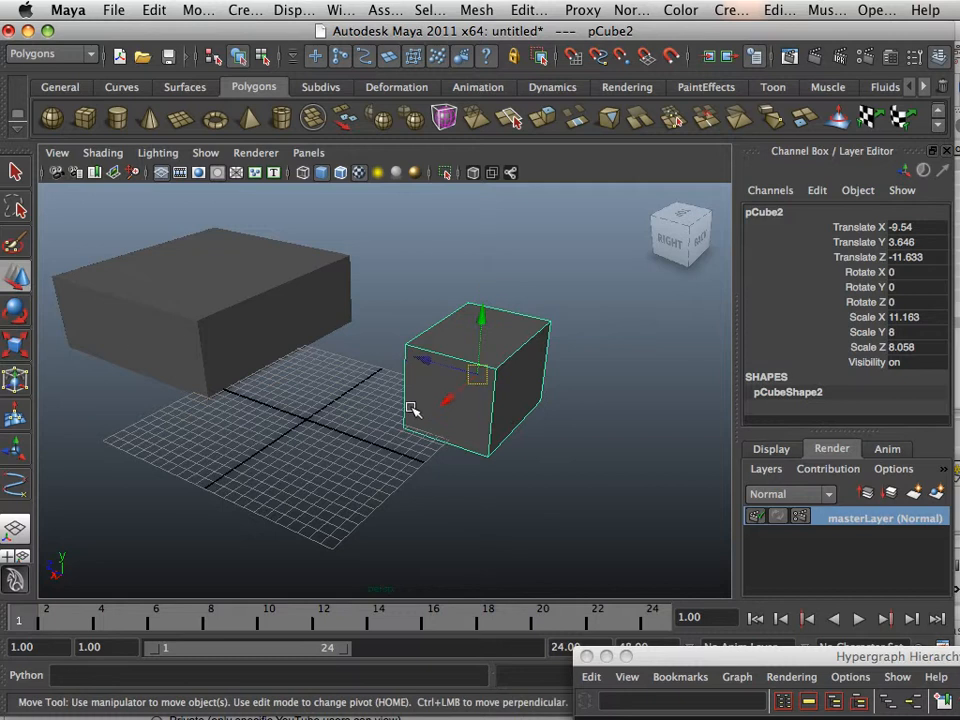
pyautogui.hotkey('ctrl', 'd')
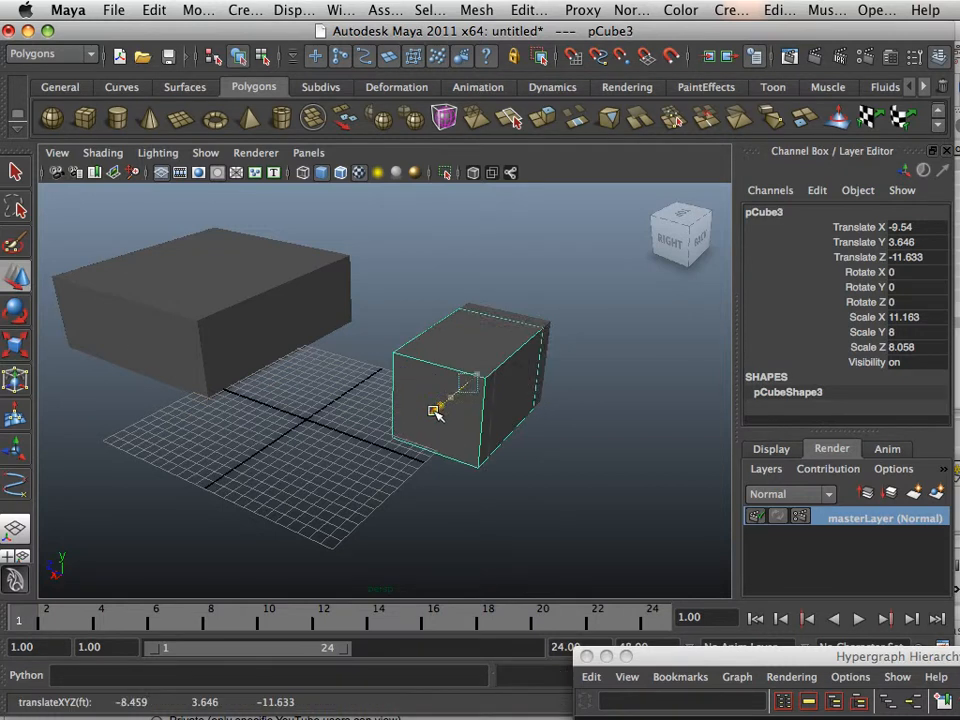
pyautogui.moveTo(435, 407); pyautogui.dragTo(190, 545)
pyautogui.keyDown('alt'); pyautogui.moveTo(322, 499); pyautogui.dragTo(335, 485, button='middle'); pyautogui.keyUp('alt')
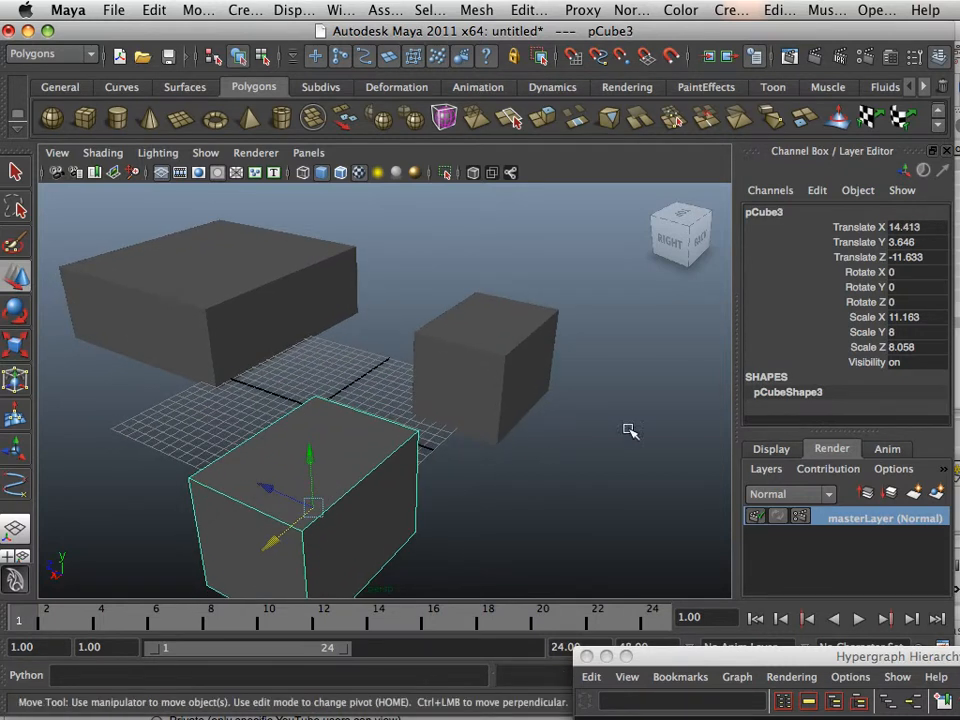
# Step: Set the new copy's Scale Y to 10 to make it 10 feet high
pyautogui.doubleClick(894, 334)
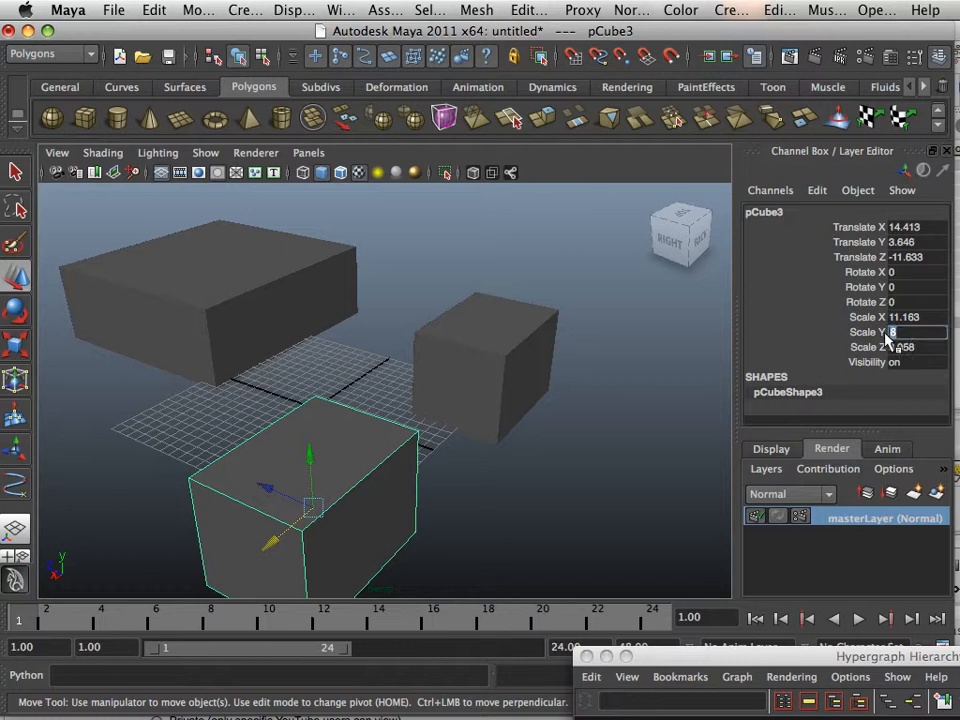
pyautogui.press('Return')
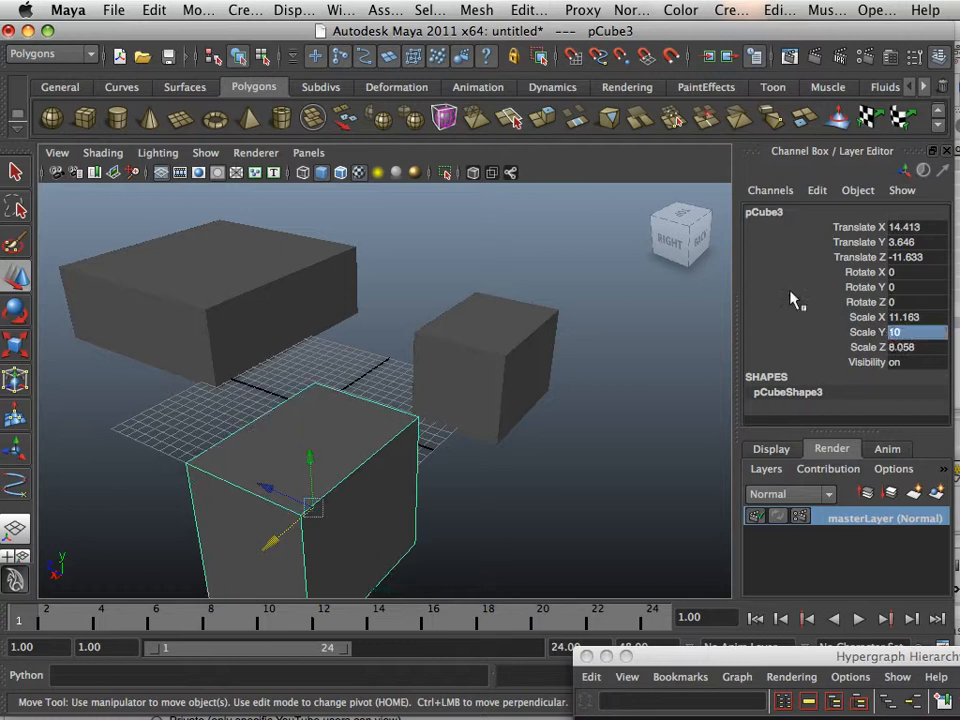
# Step: Duplicate the large box and move the copy to about -37.36 in X and 0.70 in Z
pyautogui.keyDown('alt'); pyautogui.moveTo(439, 390); pyautogui.dragTo(548, 378); pyautogui.keyUp('alt')
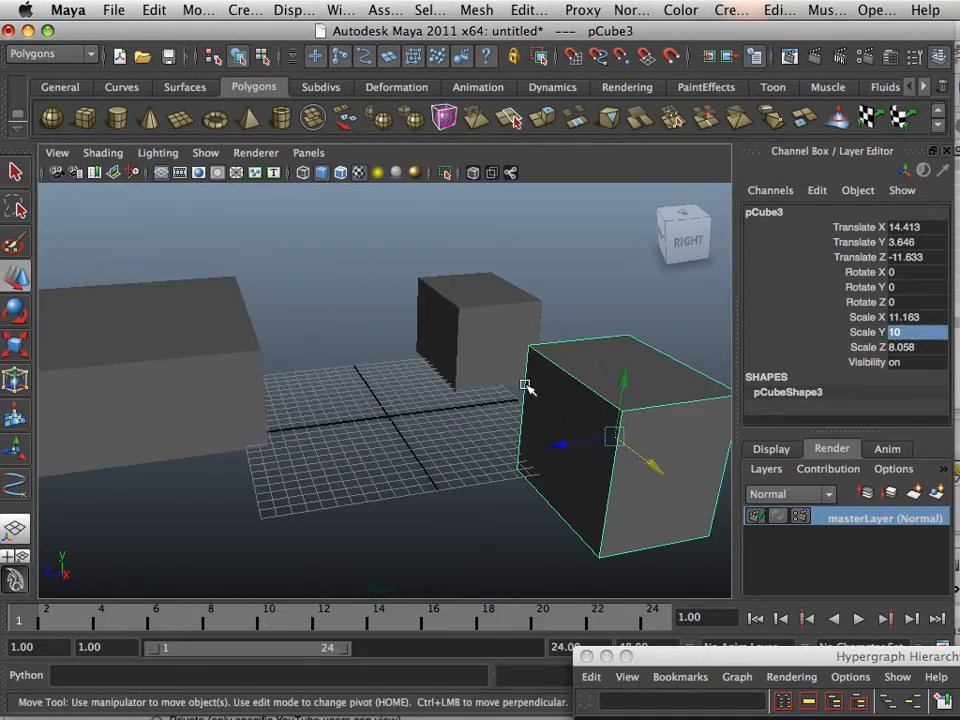
pyautogui.keyDown('alt'); pyautogui.moveTo(541, 410); pyautogui.dragTo(463, 360, button='right'); pyautogui.keyUp('alt')
pyautogui.keyDown('alt'); pyautogui.moveTo(463, 360); pyautogui.dragTo(381, 381); pyautogui.keyUp('alt')
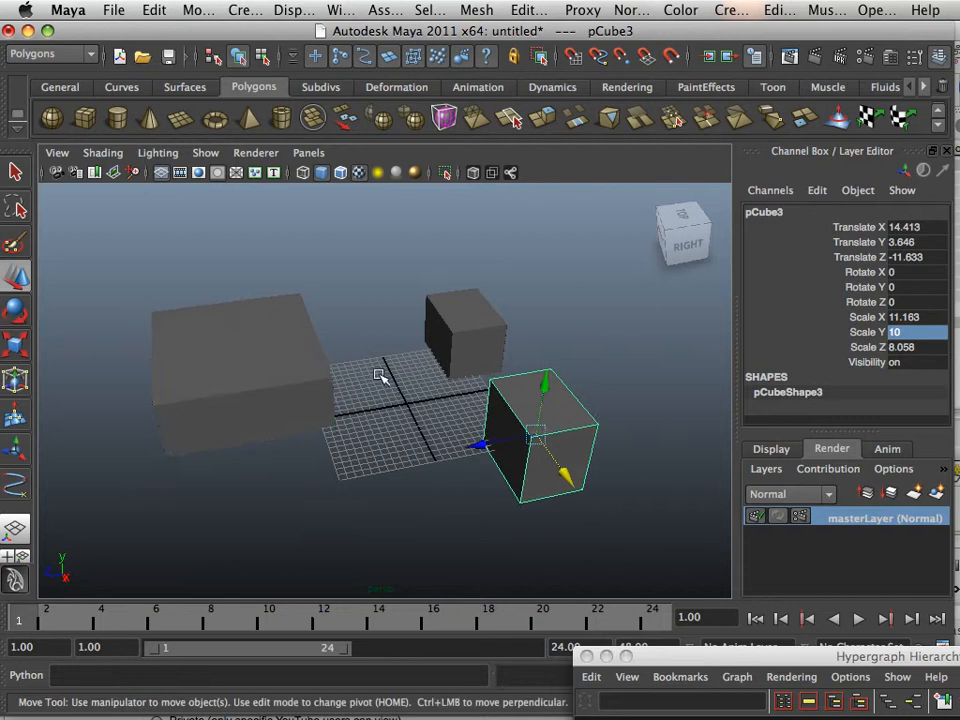
pyautogui.click(336, 370)
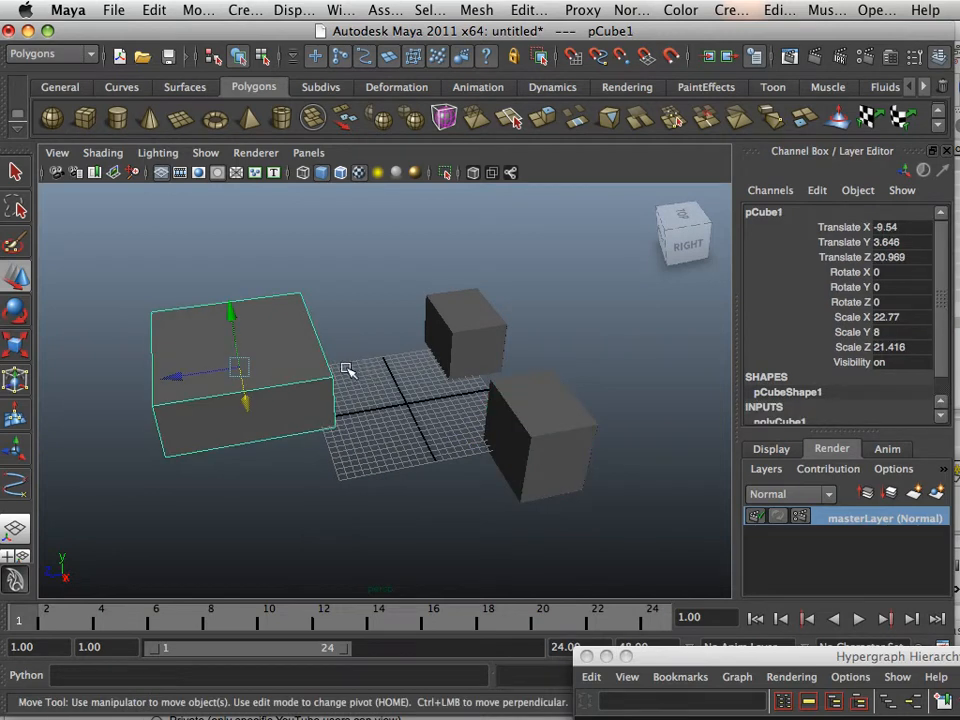
pyautogui.hotkey('ctrl', 'd')
pyautogui.moveTo(248, 407); pyautogui.dragTo(246, 300)
pyautogui.moveTo(152, 287); pyautogui.dragTo(278, 274)
pyautogui.click(392, 422)
# Step: Stretch the 10-foot-high box to about 24.55 in Scale Z and move it along Z to about -15.77
pyautogui.keyDown('alt'); pyautogui.moveTo(392, 422); pyautogui.dragTo(334, 439); pyautogui.keyUp('alt')
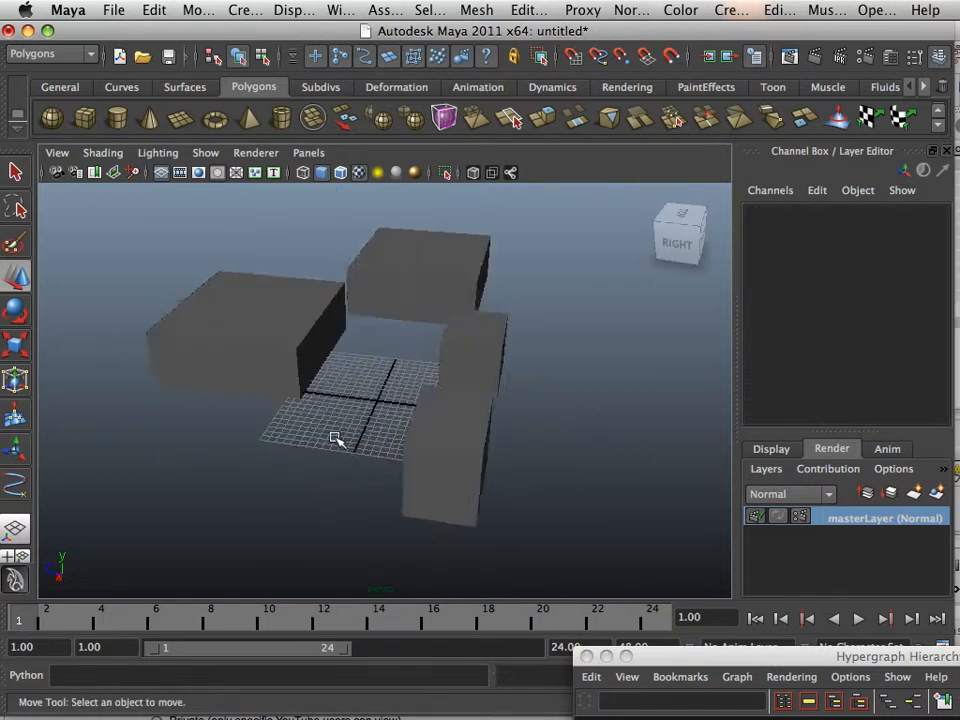
pyautogui.keyDown('alt'); pyautogui.moveTo(334, 439); pyautogui.dragTo(473, 493, button='right'); pyautogui.keyUp('alt')
pyautogui.keyDown('alt'); pyautogui.moveTo(473, 493); pyautogui.dragTo(527, 491); pyautogui.keyUp('alt')
pyautogui.keyDown('alt'); pyautogui.moveTo(464, 476); pyautogui.dragTo(450, 475, button='middle'); pyautogui.keyUp('alt')
pyautogui.moveTo(450, 475)
pyautogui.keyDown('alt'); pyautogui.mouseDown()
pyautogui.moveTo(328, 486)
pyautogui.moveTo(536, 486)
pyautogui.moveTo(619, 465)
pyautogui.moveTo(179, 446)
pyautogui.moveTo(334, 484)
pyautogui.mouseUp(); pyautogui.keyUp('alt')
pyautogui.click(334, 484)
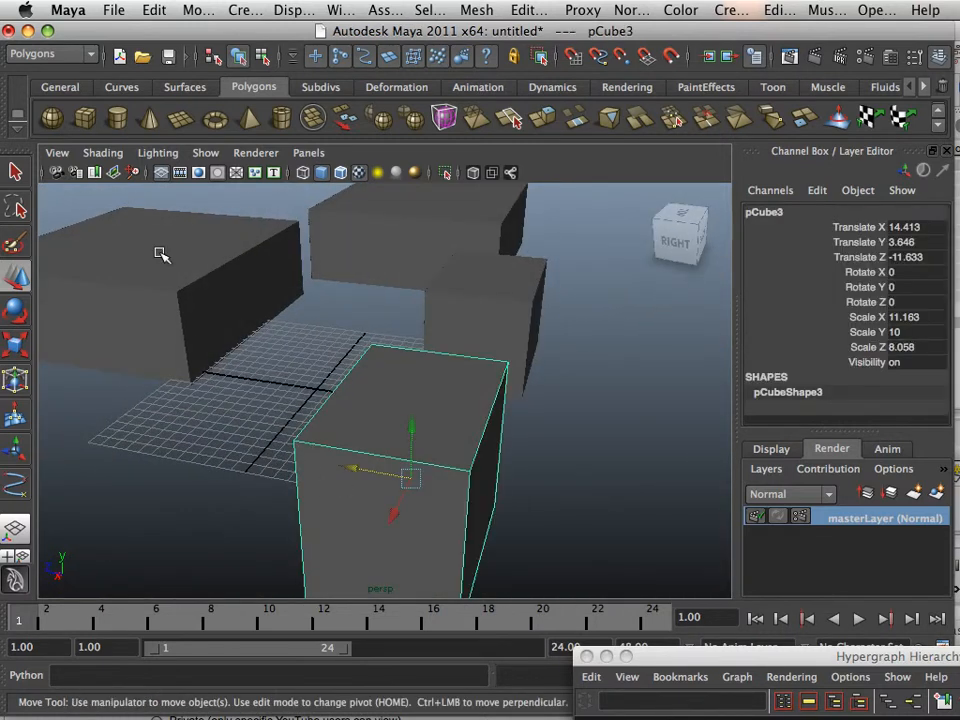
pyautogui.click(15, 346)
pyautogui.scroll(-5, 229, 437)
pyautogui.moveTo(318, 415); pyautogui.dragTo(171, 392)
pyautogui.scroll(4, 199, 422)
pyautogui.click(16, 279)
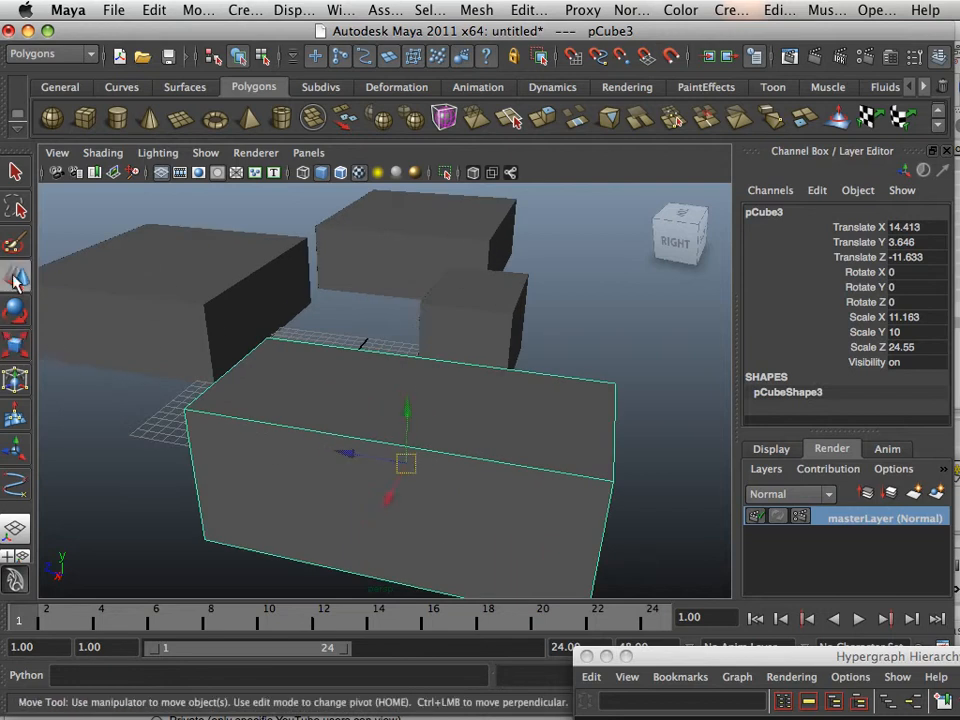
pyautogui.moveTo(356, 447); pyautogui.dragTo(415, 466)
# Step: Snap the pivot of the long 10-foot-high box to its bottom corner vertex nearest the grid
pyautogui.keyDown('alt'); pyautogui.moveTo(415, 466); pyautogui.dragTo(390, 429); pyautogui.keyUp('alt')
pyautogui.keyDown('alt'); pyautogui.moveTo(390, 429); pyautogui.dragTo(330, 439, button='middle'); pyautogui.keyUp('alt')
pyautogui.keyDown('alt'); pyautogui.moveTo(330, 439); pyautogui.dragTo(378, 448); pyautogui.keyUp('alt')
pyautogui.keyDown('alt'); pyautogui.moveTo(378, 448); pyautogui.dragTo(410, 455, button='right'); pyautogui.keyUp('alt')
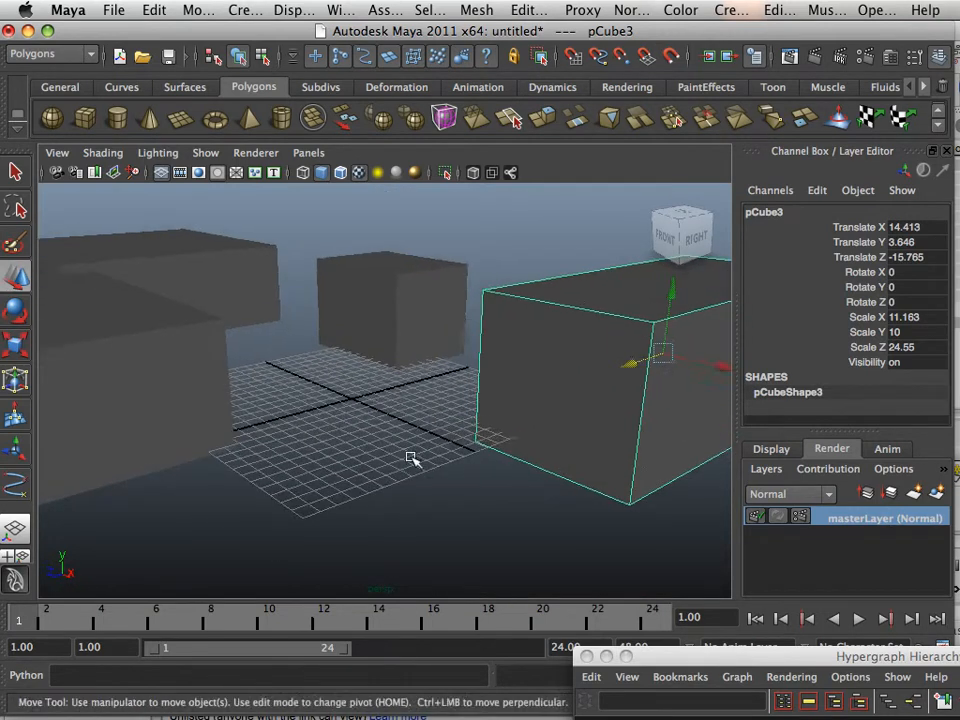
pyautogui.keyDown('alt'); pyautogui.moveTo(410, 455); pyautogui.dragTo(373, 465, button='middle'); pyautogui.keyUp('alt')
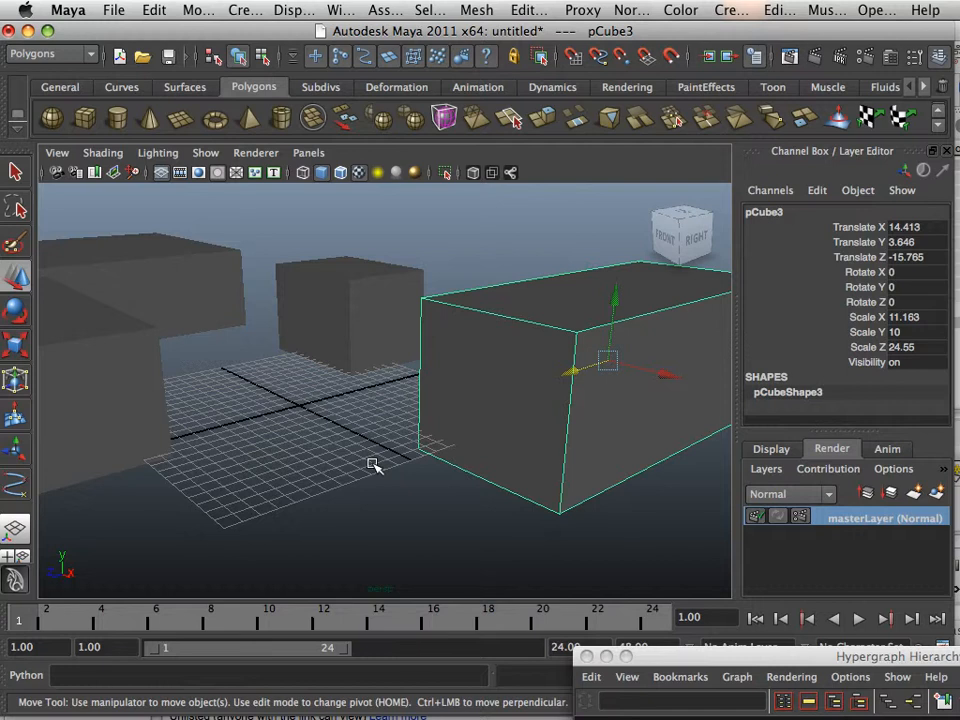
pyautogui.press('Home')
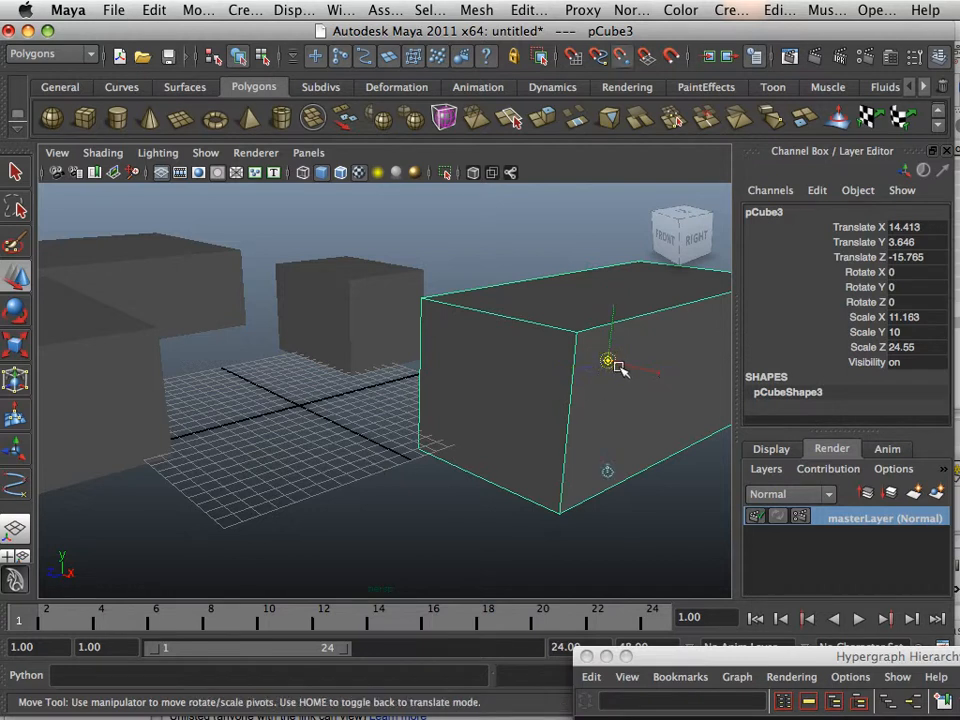
pyautogui.moveTo(618, 368); pyautogui.dragTo(441, 457)
pyautogui.press('Home')
pyautogui.scroll(6, 439, 458)
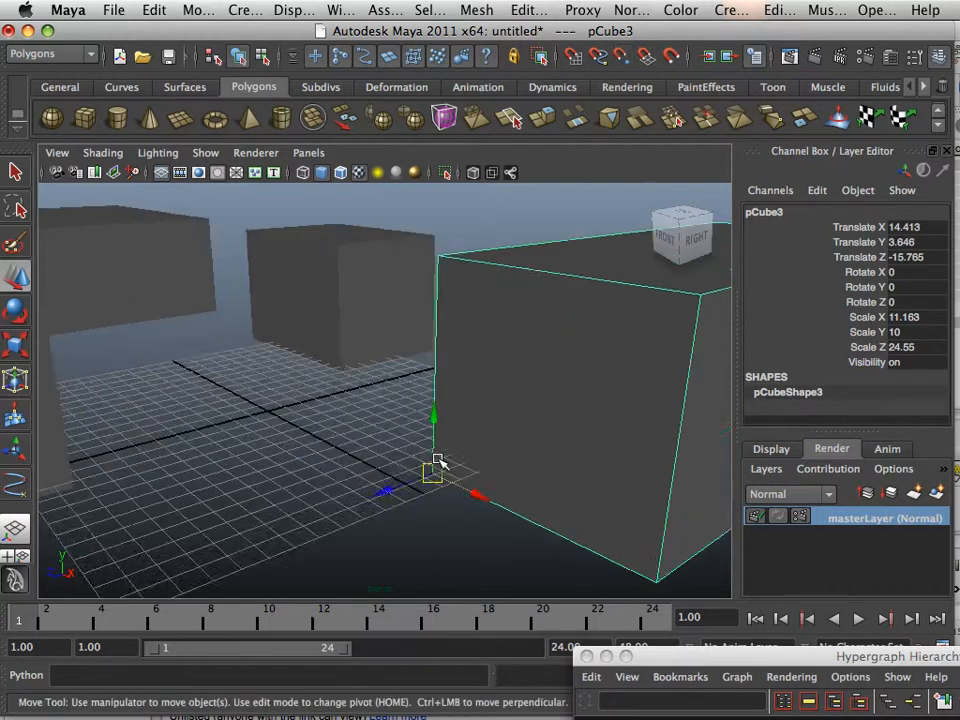
pyautogui.scroll(-6, 441, 459)
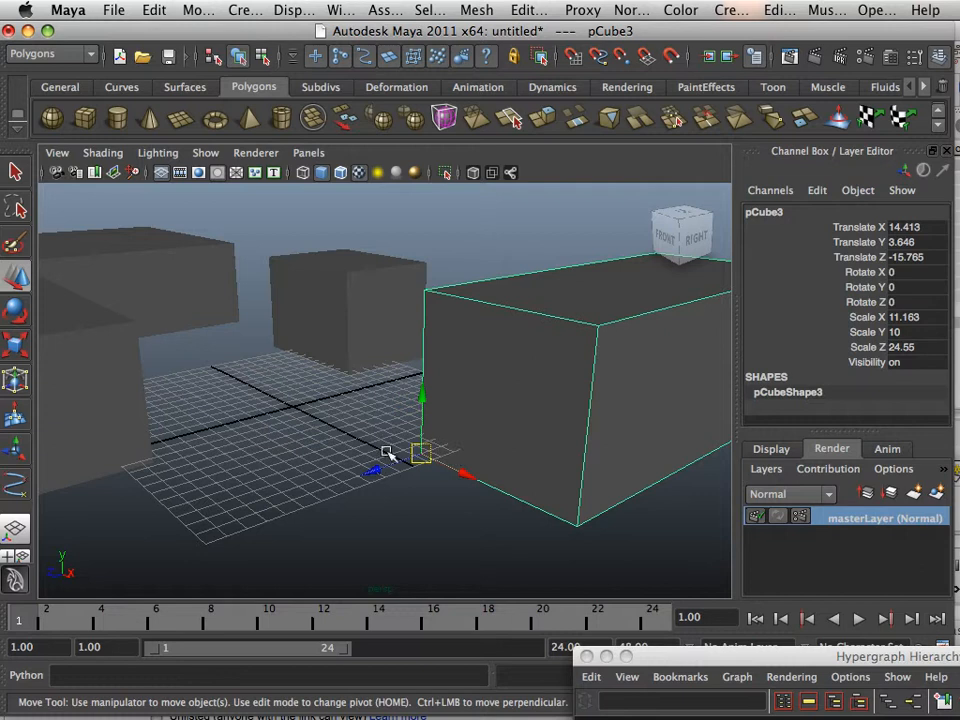
# Step: Snap the small box's pivot to its bottom corner vertex on the grid
pyautogui.click(322, 352)
pyautogui.press('Home')
pyautogui.moveTo(343, 311); pyautogui.dragTo(347, 375)
pyautogui.press('Home')
# Step: Snap the original large box's pivot to its bottom corner vertex nearest the grid
pyautogui.click(108, 382)
pyautogui.press('Home')
pyautogui.press('Home')
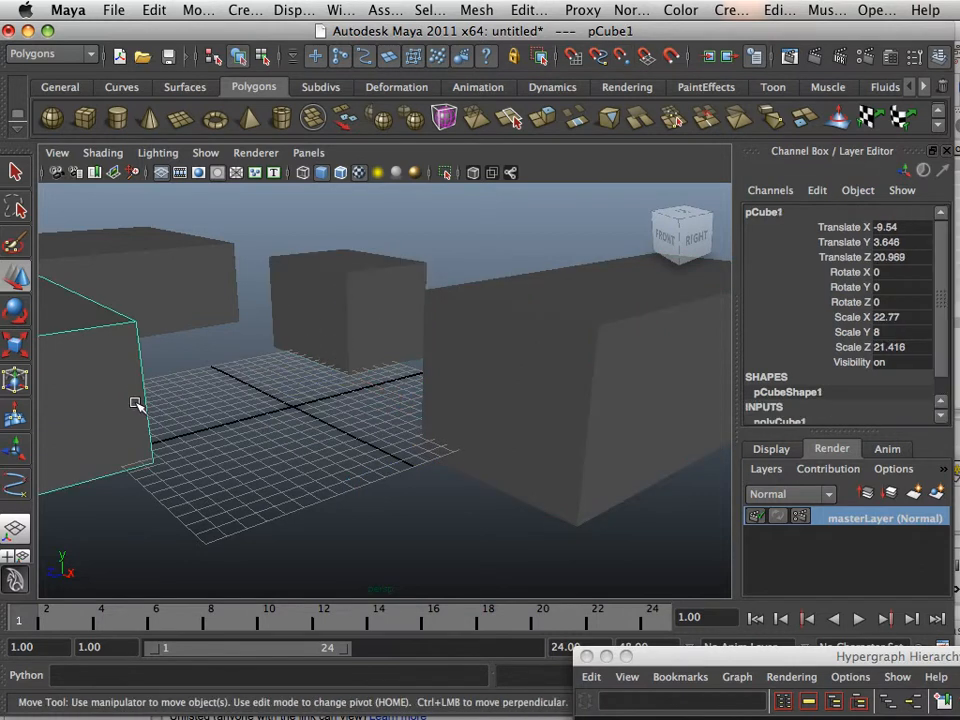
pyautogui.scroll(-5, 135, 402)
pyautogui.press('Home')
pyautogui.press('v')
pyautogui.moveTo(133, 387); pyautogui.dragTo(253, 437)
pyautogui.press('Home')
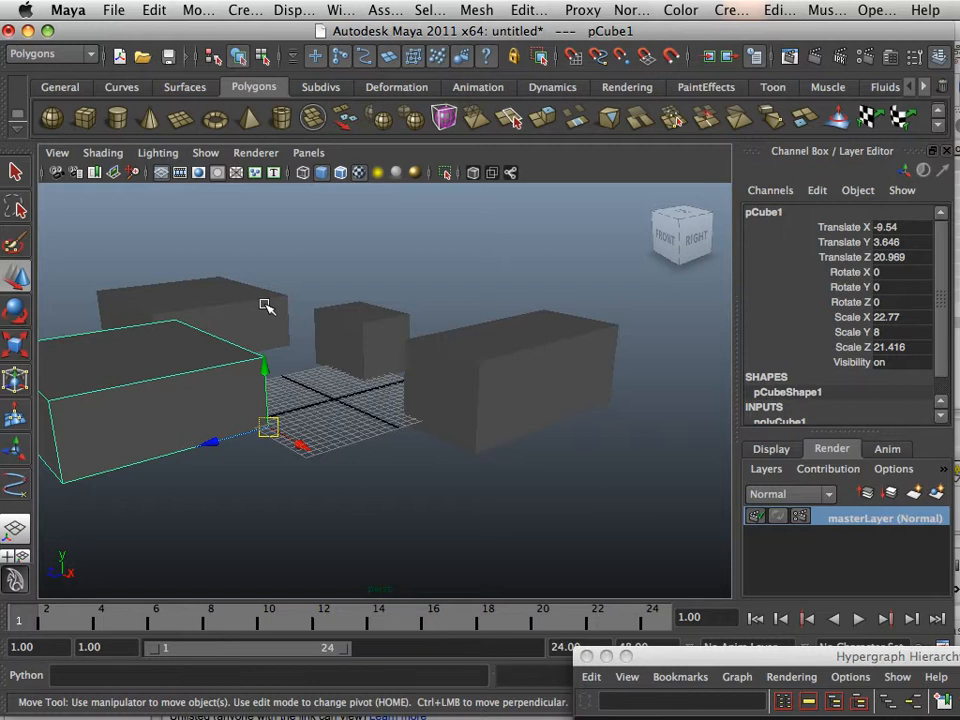
# Step: Snap the pivot of the large box's duplicate to its nearest bottom corner vertex
pyautogui.click(262, 306)
pyautogui.press('Home')
pyautogui.moveTo(195, 321); pyautogui.dragTo(287, 338)
pyautogui.press('Home')
# Step: Move the long 10-foot-high box so its pivot corner snaps to a nearby grid point
pyautogui.scroll(3, 340, 400)
pyautogui.click(497, 429)
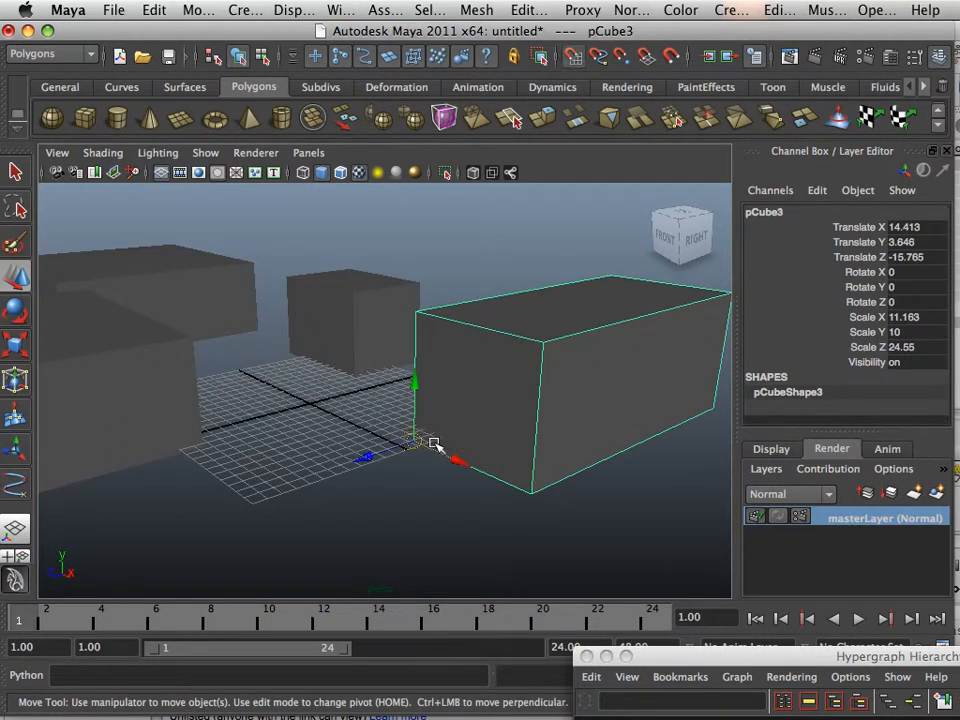
pyautogui.moveTo(418, 441); pyautogui.dragTo(422, 439)
# Step: Move the small box so its pivot corner snaps to a nearby grid point
pyautogui.click(358, 354)
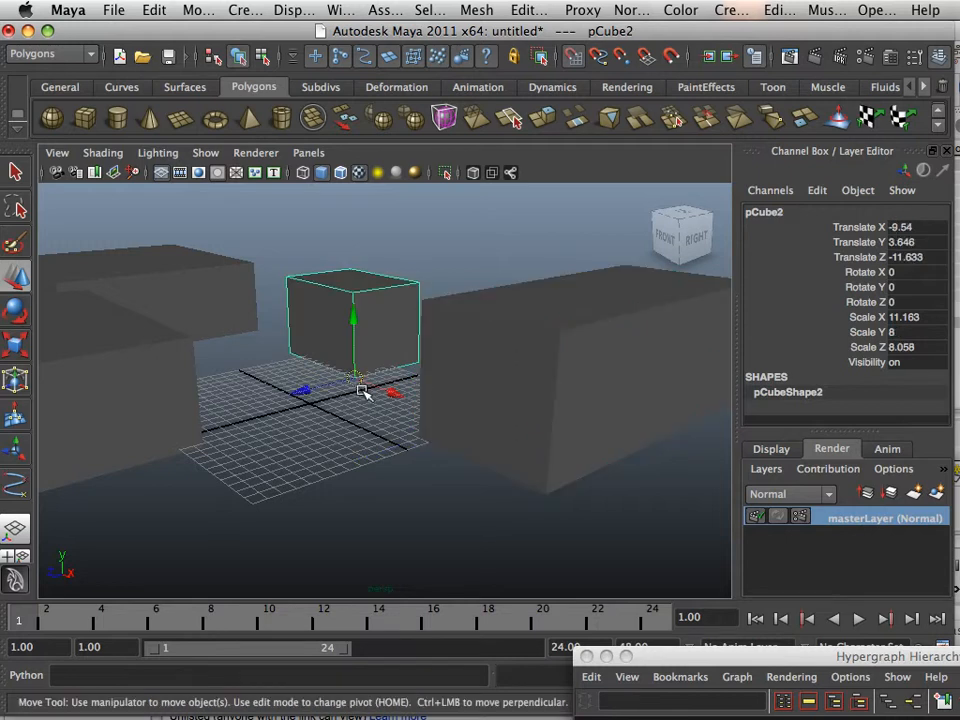
pyautogui.click(359, 387)
pyautogui.click(355, 363)
pyautogui.press('x')
pyautogui.moveTo(355, 376); pyautogui.dragTo(352, 370)
# Step: Move the original large box so its pivot corner snaps to a nearby grid point
pyautogui.click(173, 421)
pyautogui.press('x')
pyautogui.moveTo(206, 445); pyautogui.dragTo(211, 473)
# Step: Snap the large box's duplicate down to grid level, placing it at about -38.59 in X, 4 in Y and 3.08 in Z
pyautogui.click(208, 266)
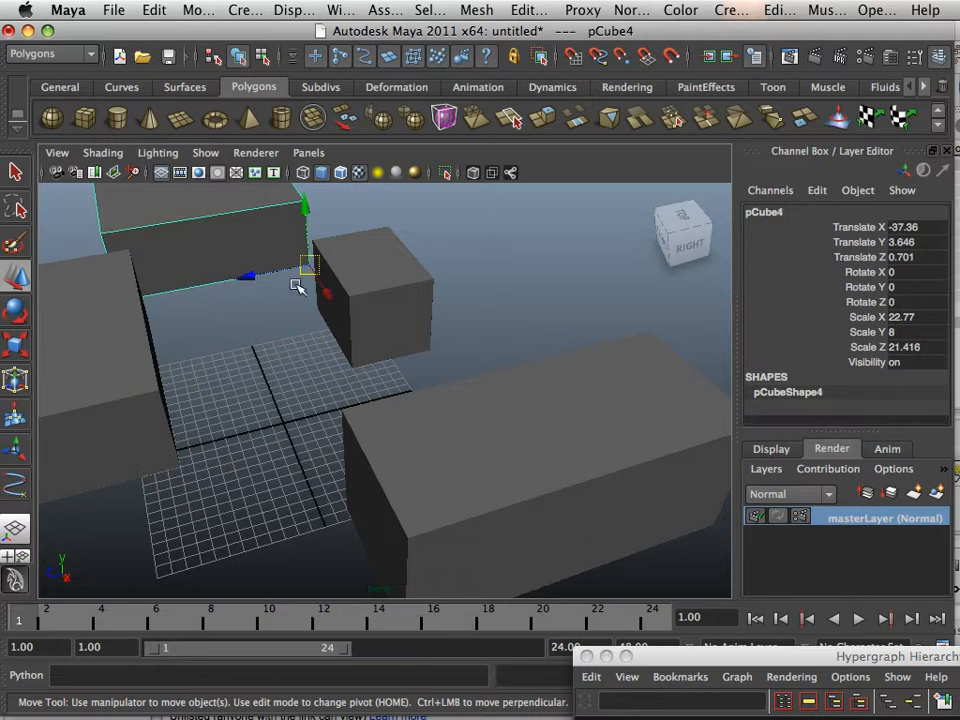
pyautogui.press('x')
pyautogui.moveTo(306, 268); pyautogui.dragTo(169, 405)
# Step: Create a new polygon cube at the origin and move it along the X axis to about -7.66
pyautogui.scroll(5, 215, 428)
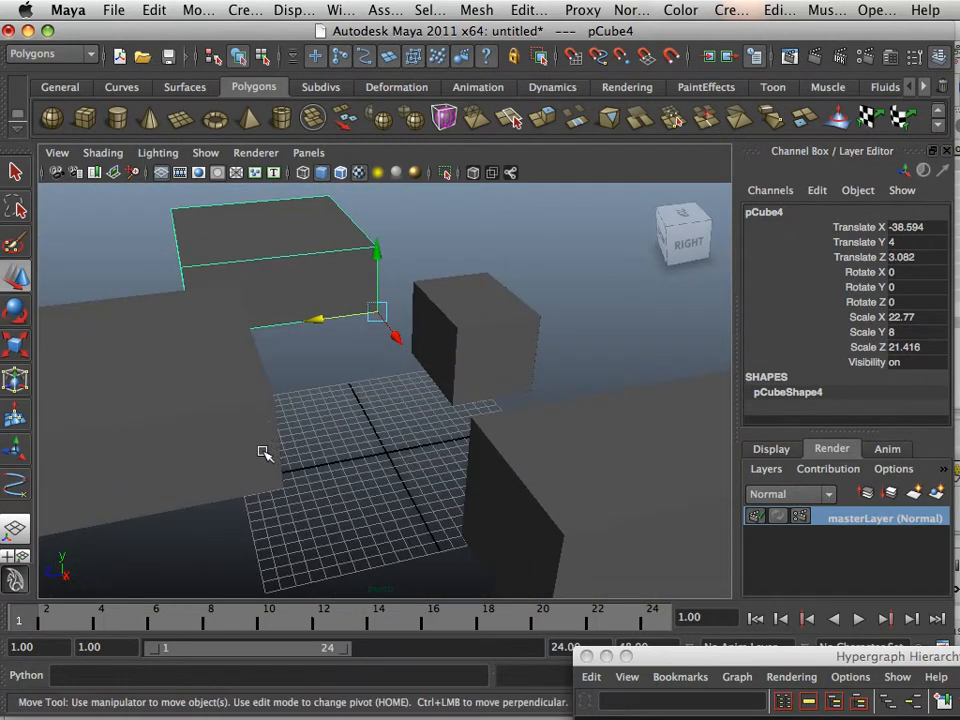
pyautogui.keyDown('alt'); pyautogui.moveTo(262, 446); pyautogui.dragTo(439, 480); pyautogui.keyUp('alt')
pyautogui.keyDown('alt'); pyautogui.moveTo(234, 441); pyautogui.dragTo(463, 452); pyautogui.keyUp('alt')
pyautogui.scroll(3, 388, 426)
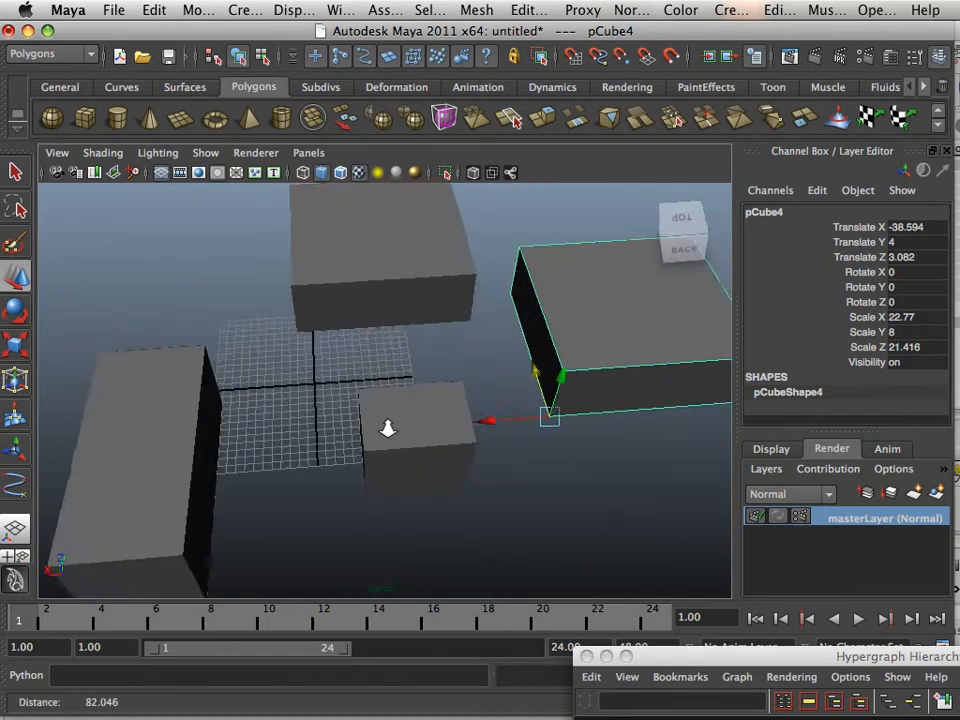
pyautogui.keyDown('alt'); pyautogui.moveTo(388, 426); pyautogui.dragTo(193, 435); pyautogui.keyUp('alt')
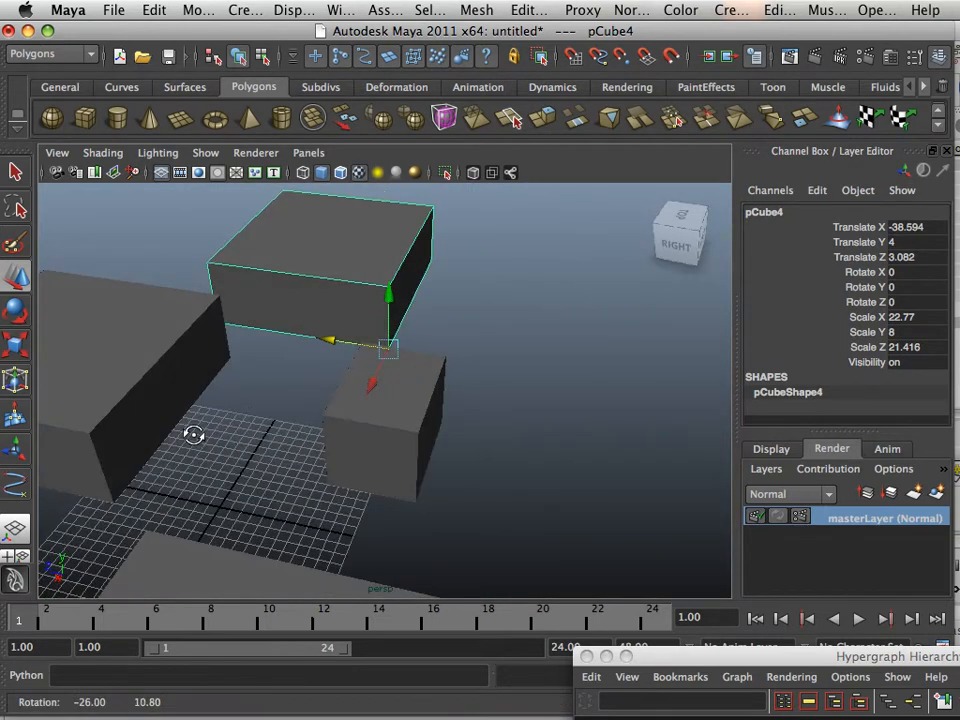
pyautogui.scroll(3, 189, 435)
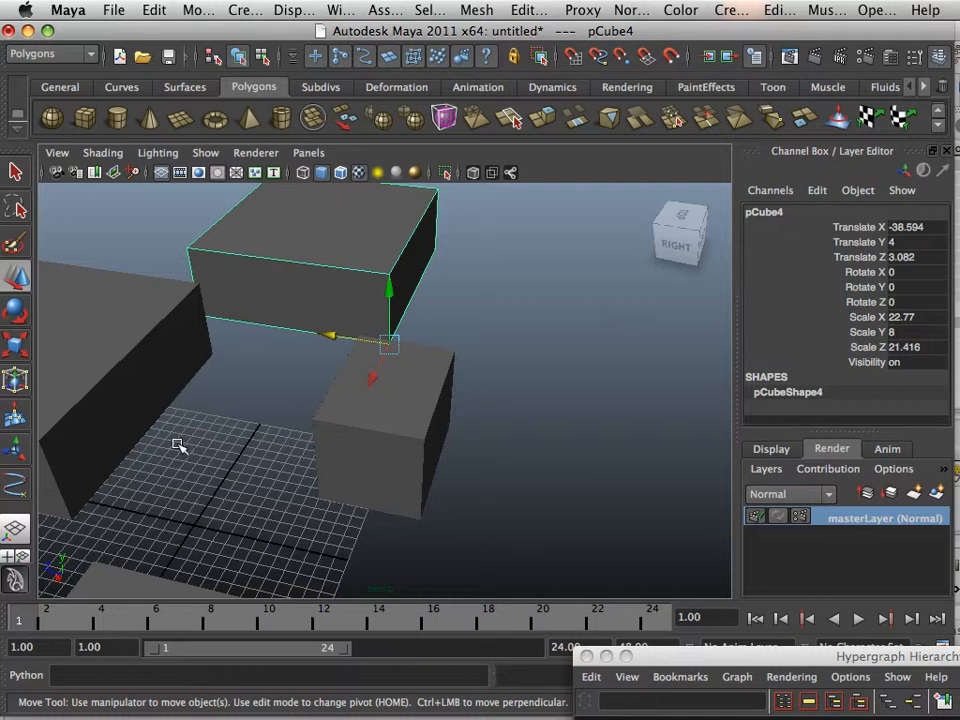
pyautogui.click(86, 120)
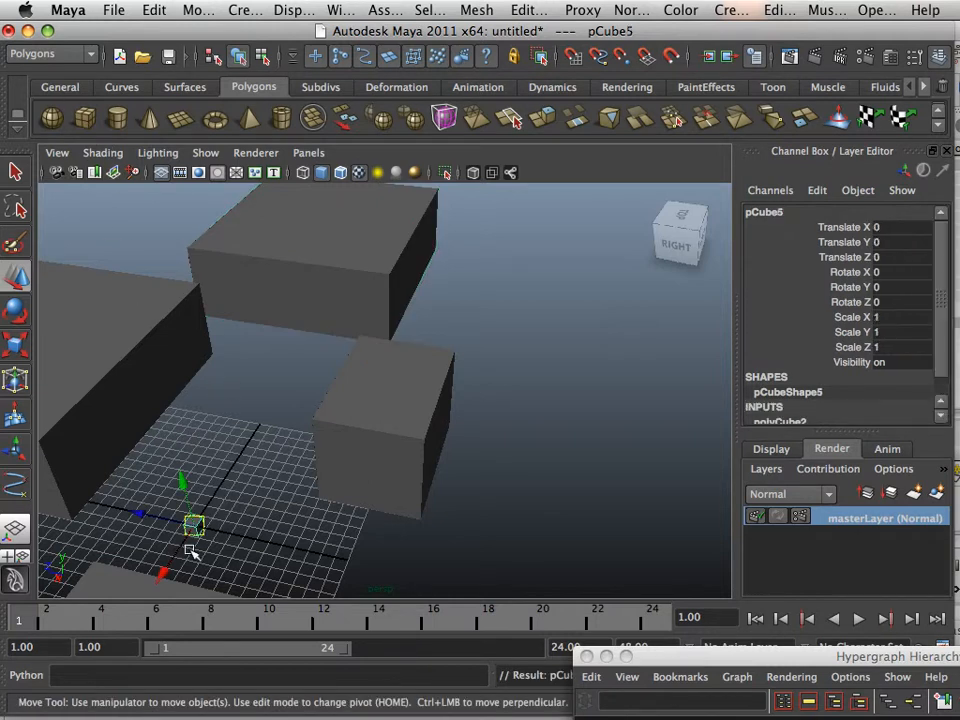
pyautogui.moveTo(178, 555); pyautogui.dragTo(208, 499)
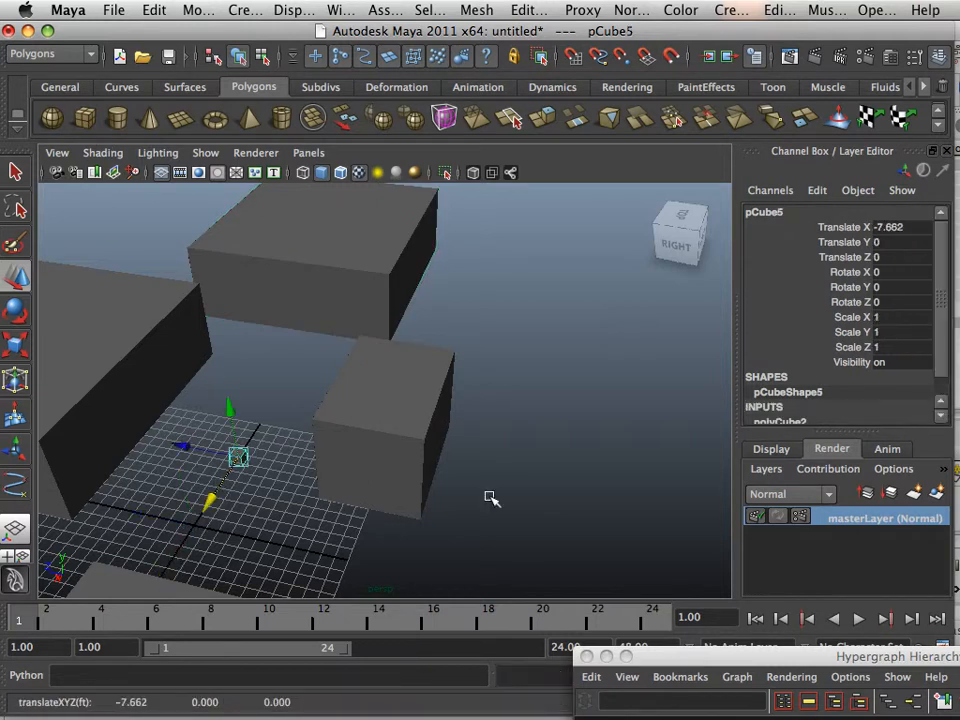
# Step: Set the new cube's Scale Y to 7 to make it 7 feet high
pyautogui.keyDown('alt'); pyautogui.moveTo(512, 500); pyautogui.dragTo(758, 412, button='right'); pyautogui.keyUp('alt')
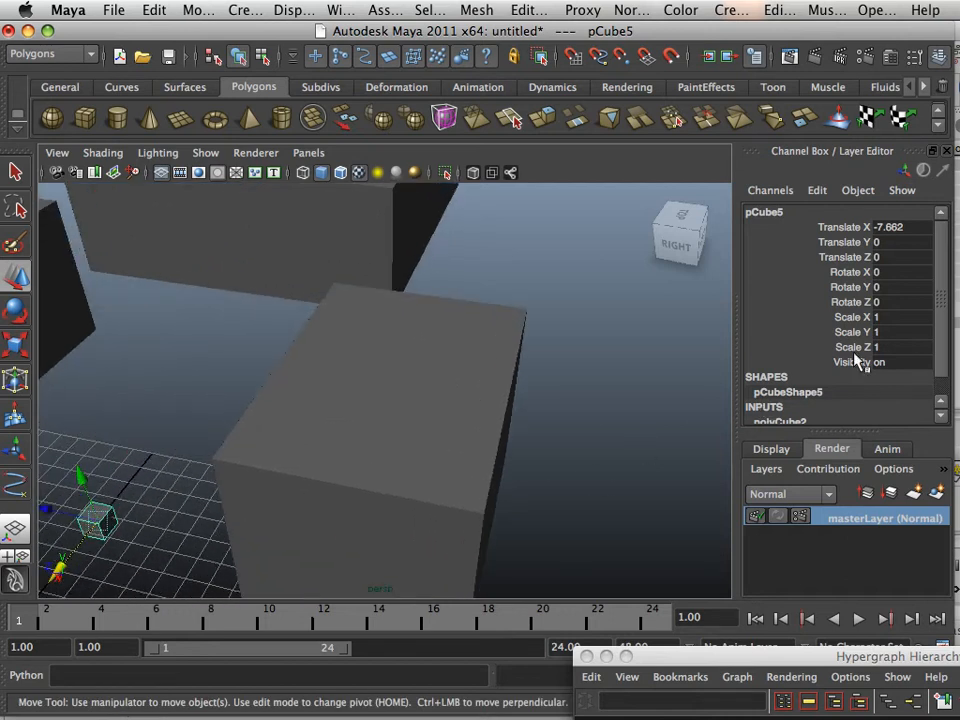
pyautogui.doubleClick(877, 332)
pyautogui.write('7')
pyautogui.press('Return')
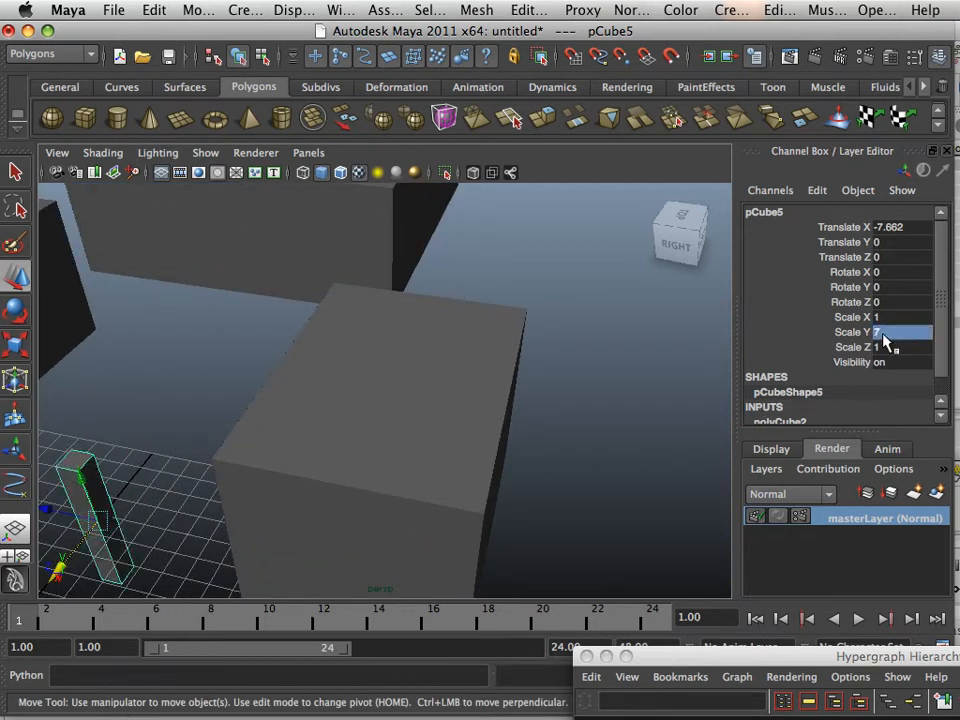
# Step: Snap the 7-foot block's pivot to its bottom corner and snap the block to the grid at X -5.5, Y 3.5, Z -1.5
pyautogui.keyDown('alt'); pyautogui.moveTo(521, 340); pyautogui.dragTo(709, 274, button='middle'); pyautogui.keyUp('alt')
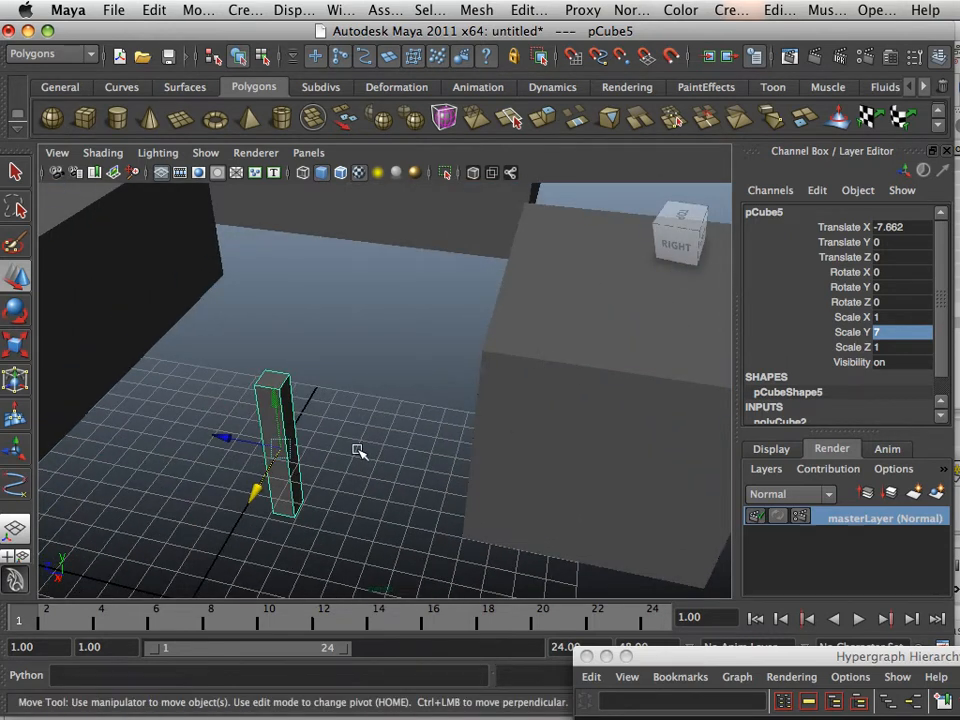
pyautogui.press('Home')
pyautogui.moveTo(283, 453); pyautogui.dragTo(268, 536)
pyautogui.press('Home')
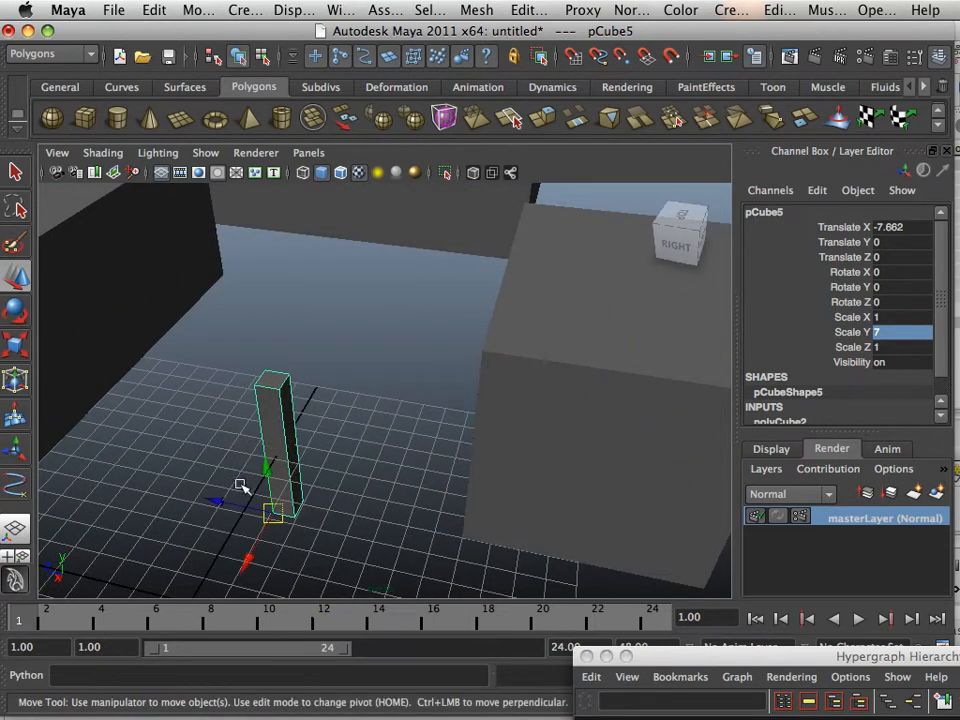
pyautogui.press('x')
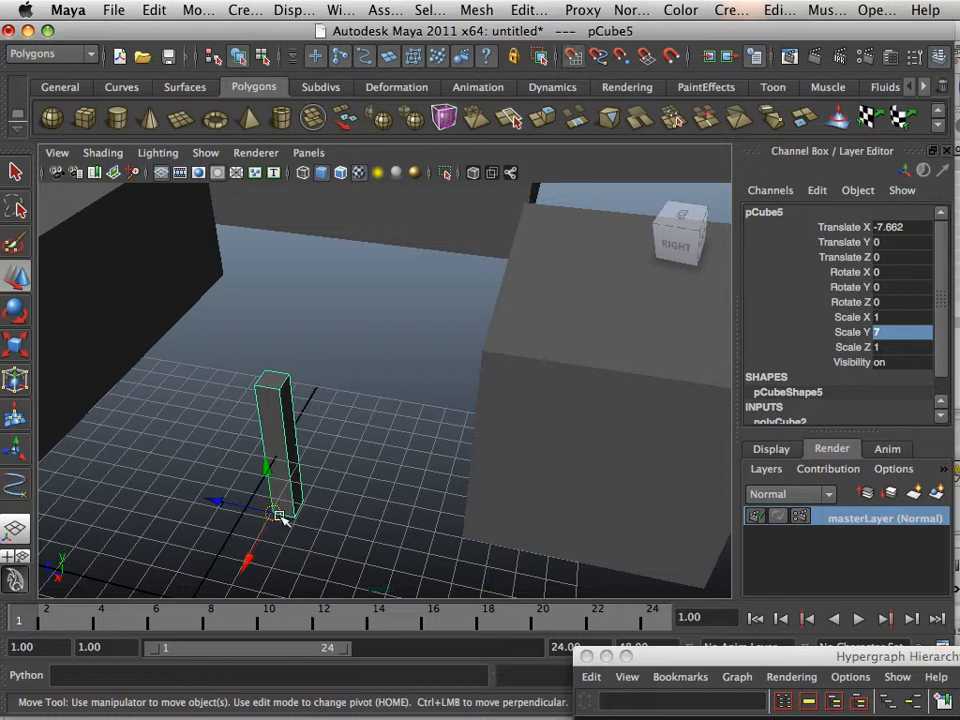
pyautogui.moveTo(278, 515); pyautogui.dragTo(305, 530)
# Step: Widen the 7-foot block to about 2.6 in Scale X
pyautogui.scroll(-8, 257, 498)
pyautogui.click(15, 345)
pyautogui.moveTo(384, 549); pyautogui.dragTo(394, 610)
pyautogui.moveTo(388, 545); pyautogui.dragTo(413, 585)
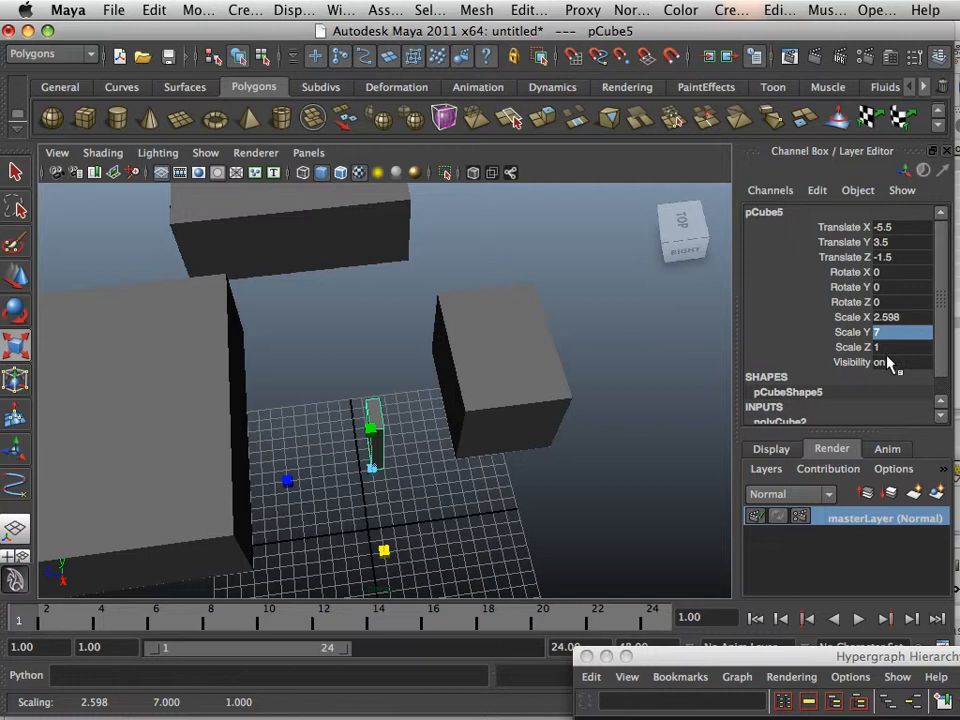
# Step: Set the 7-foot block's Scale X to 4 and stretch it to about 18.4 in Scale Z
pyautogui.click(909, 317)
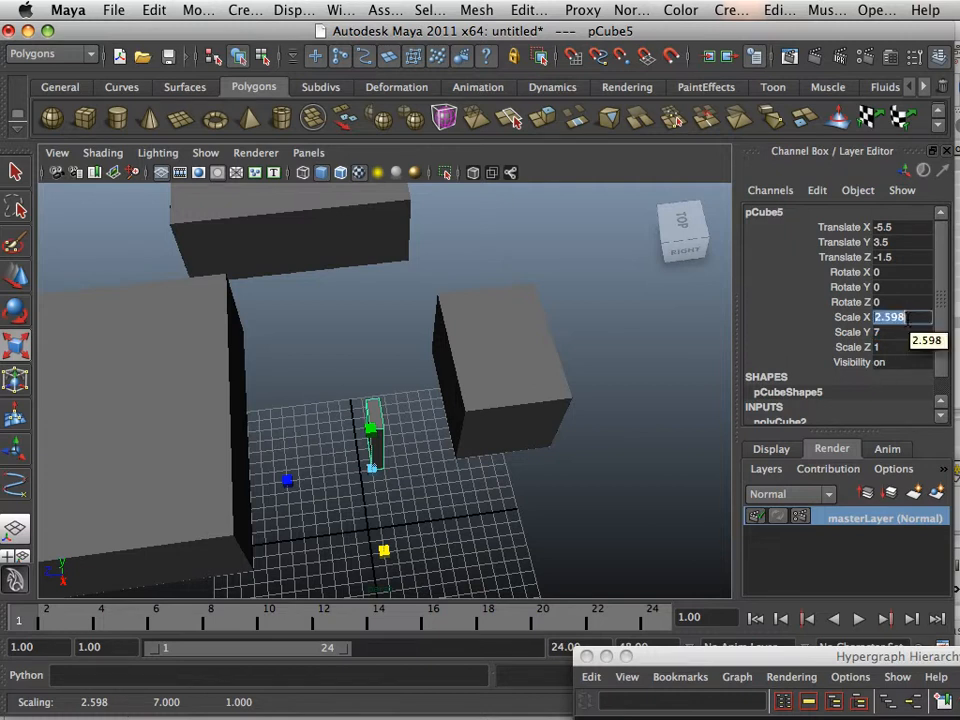
pyautogui.write('4')
pyautogui.press('Return')
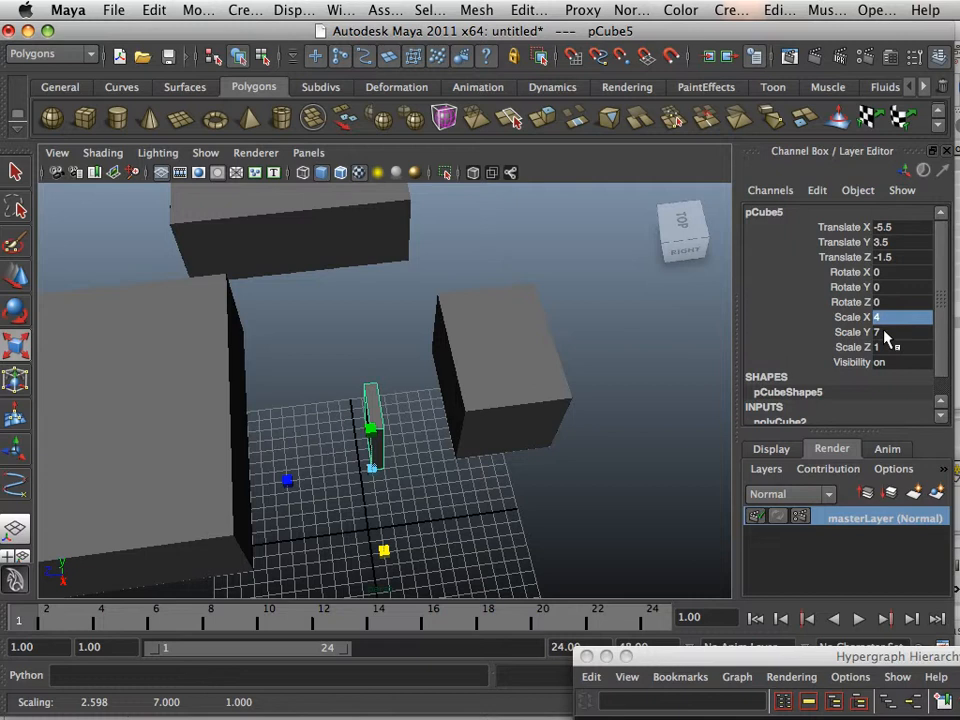
pyautogui.click(884, 333)
pyautogui.press('Return')
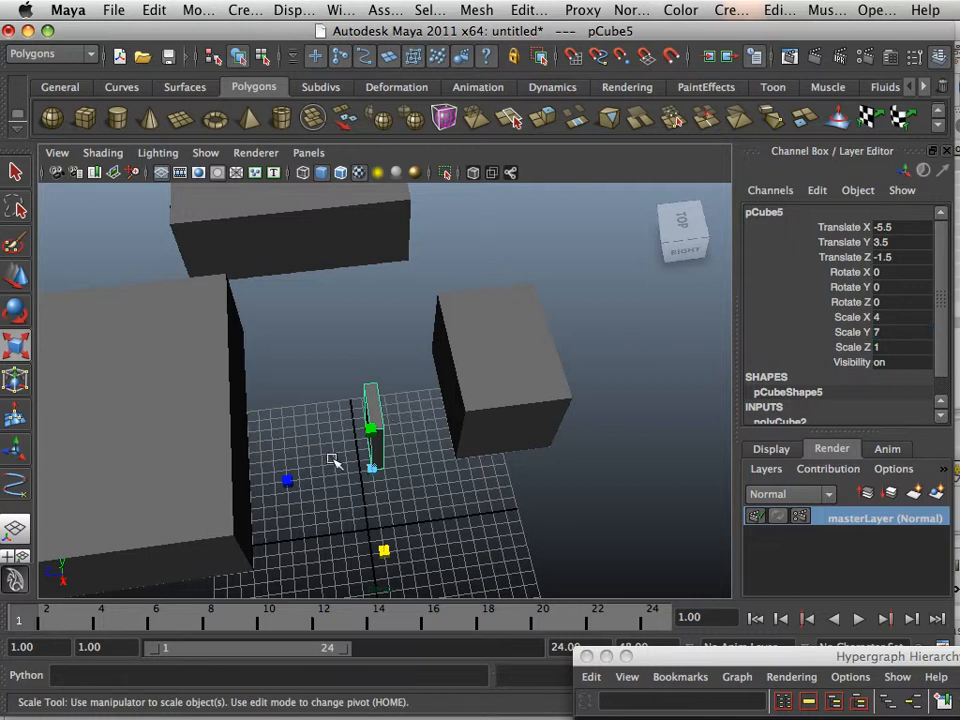
pyautogui.moveTo(295, 479); pyautogui.dragTo(210, 474)
pyautogui.moveTo(285, 481); pyautogui.dragTo(214, 465)
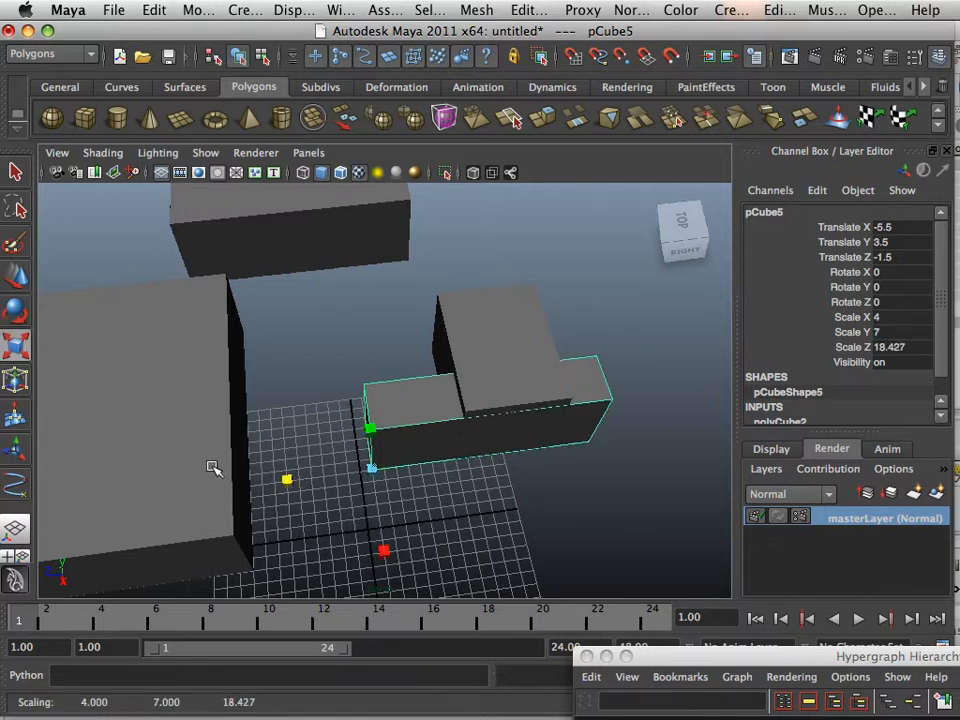
# Step: Move the hallway block to about X -7.36, Z 9.48 so it bridges the large and small room boxes
pyautogui.press('e')
pyautogui.press('w')
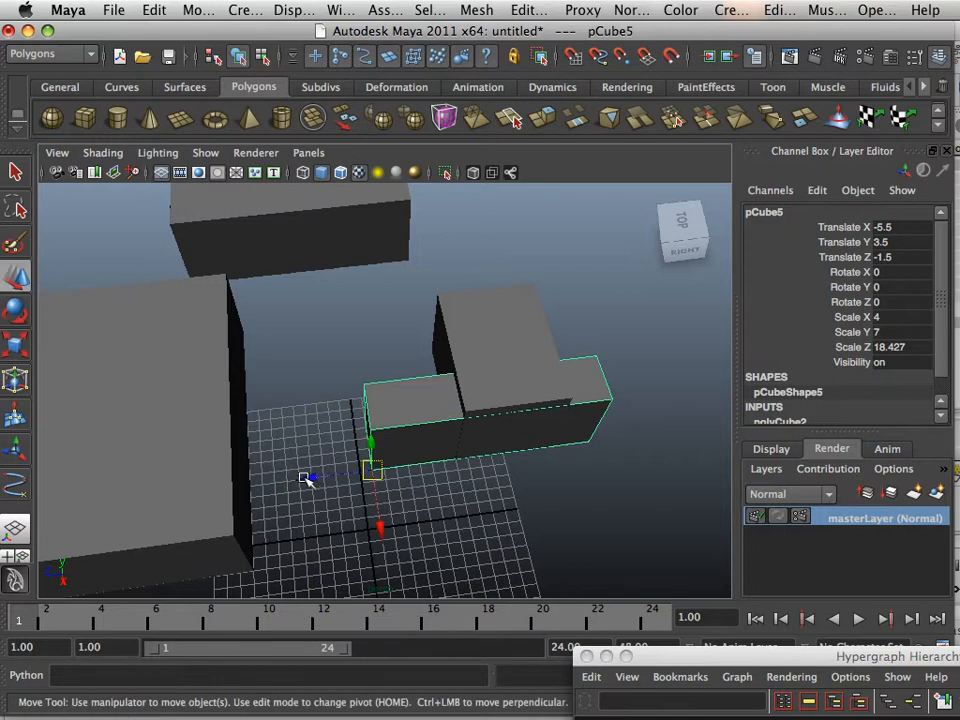
pyautogui.moveTo(307, 479); pyautogui.dragTo(178, 484)
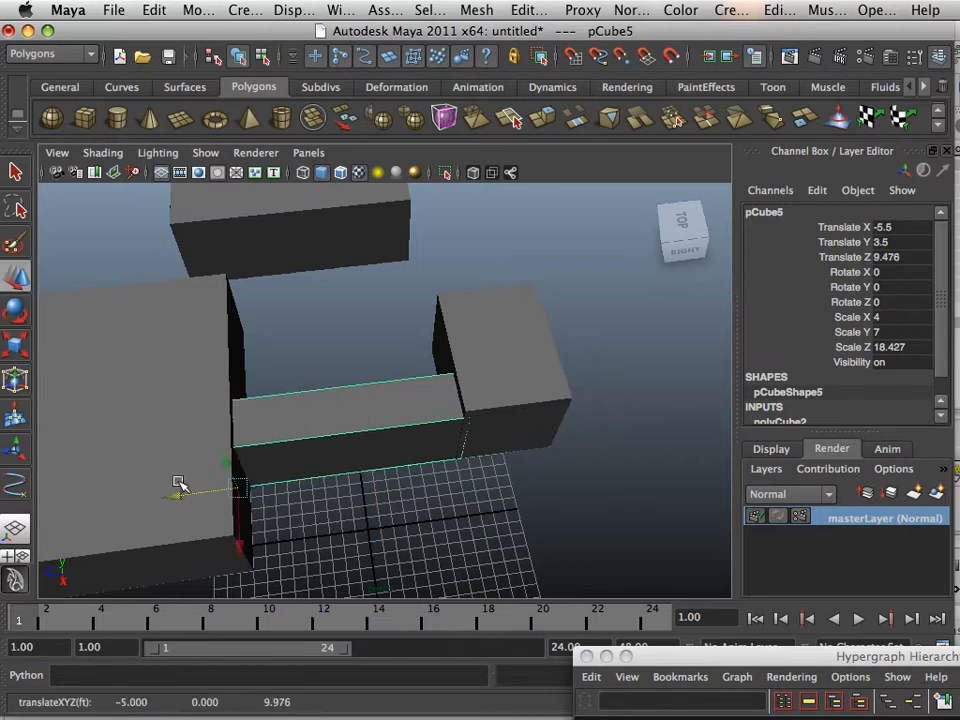
pyautogui.moveTo(241, 548); pyautogui.dragTo(160, 422)
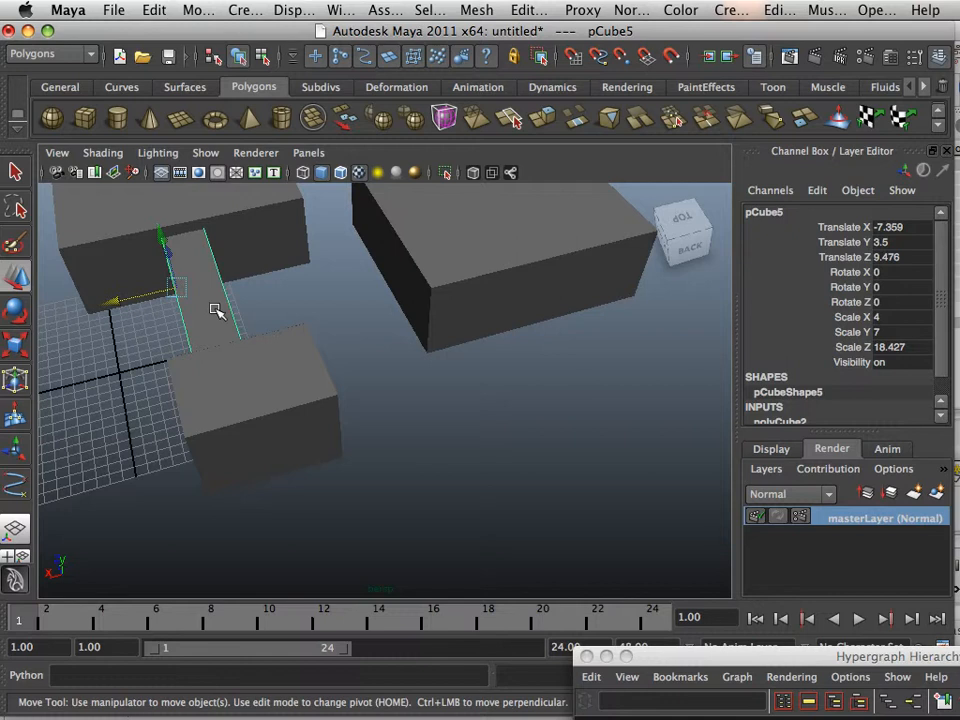
# Step: Duplicate the hallway block and move the copy along Z to about -13.3, past the small room box
pyautogui.hotkey('ctrl', 'd')
pyautogui.keyDown('alt'); pyautogui.moveTo(182, 305); pyautogui.dragTo(218, 305); pyautogui.keyUp('alt')
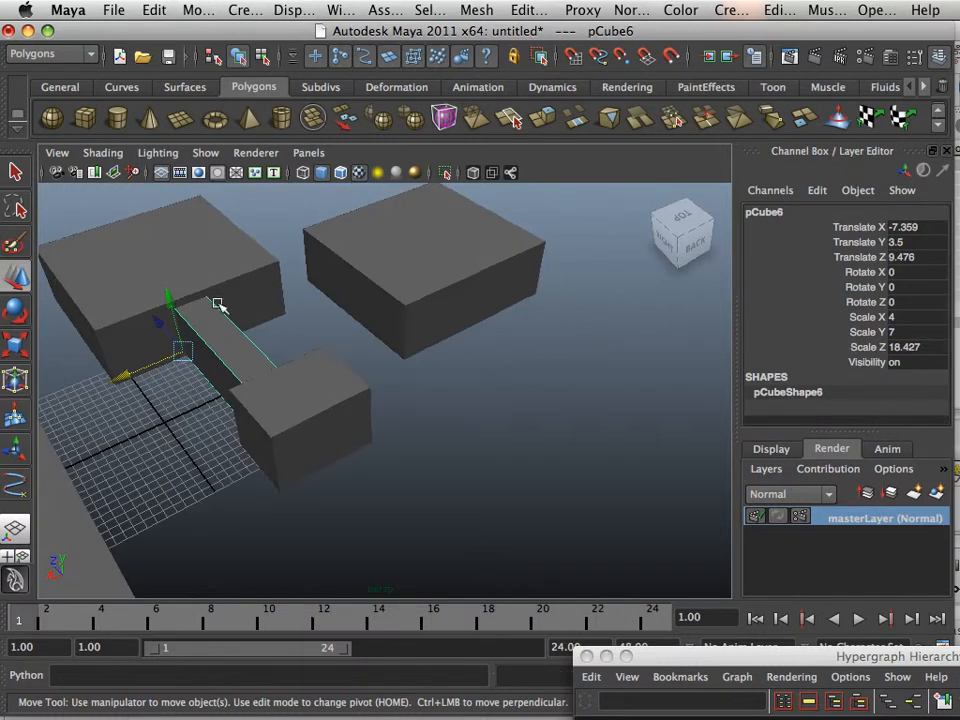
pyautogui.moveTo(153, 316); pyautogui.dragTo(236, 426)
# Step: Set the hallway copy's Rotate Y to 90 so it runs crosswise
pyautogui.keyDown('alt'); pyautogui.moveTo(326, 459); pyautogui.dragTo(217, 466); pyautogui.keyUp('alt')
pyautogui.keyDown('alt'); pyautogui.moveTo(245, 462); pyautogui.dragTo(400, 480, button='middle'); pyautogui.keyUp('alt')
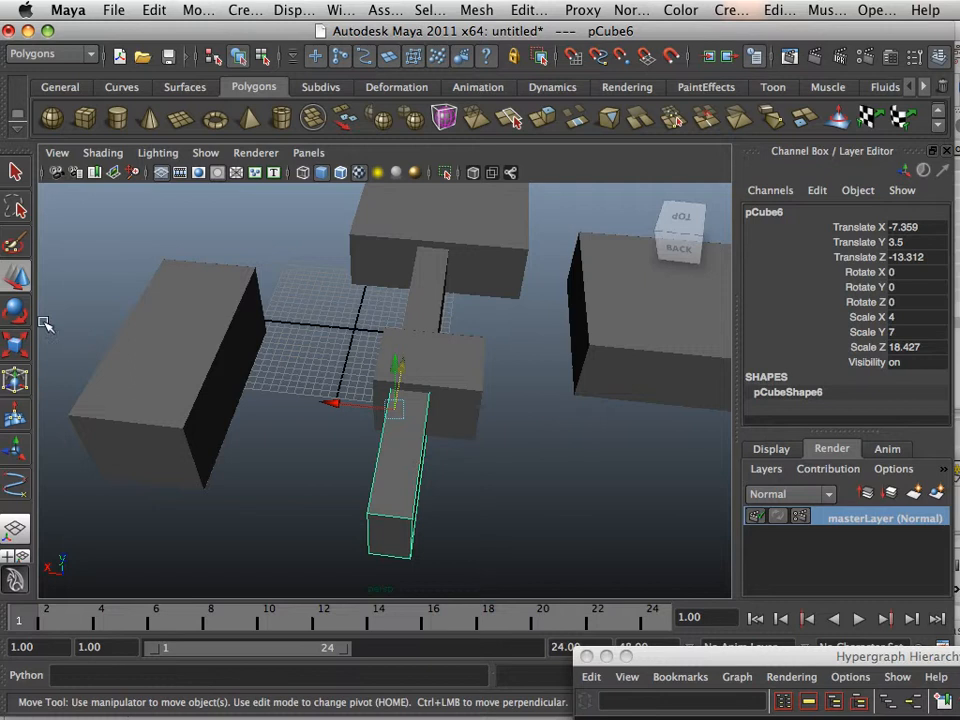
pyautogui.press('e')
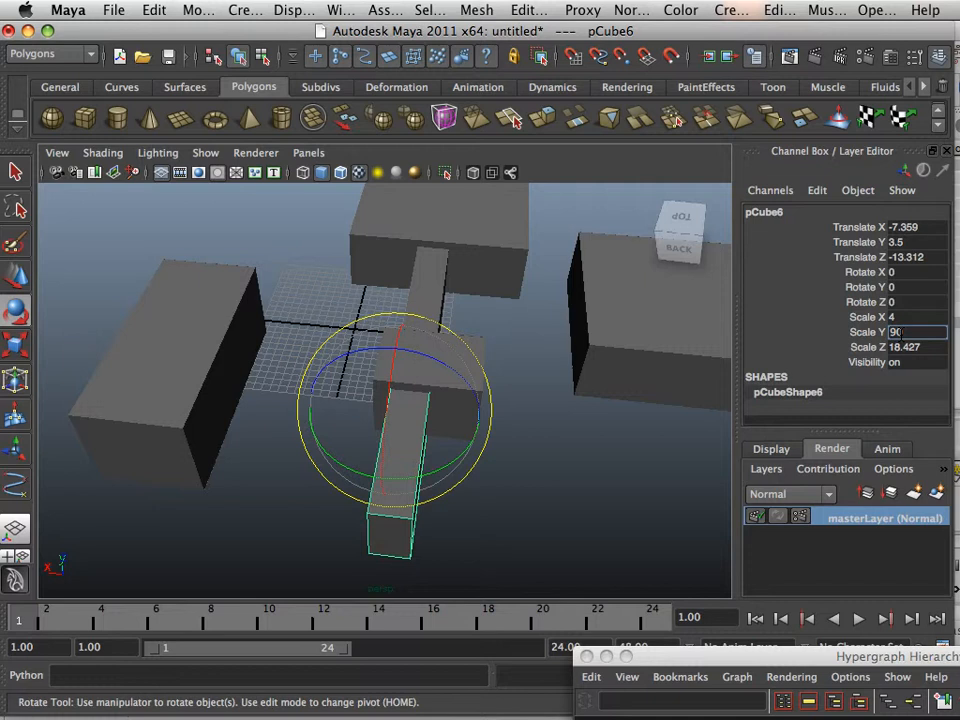
pyautogui.press('Escape')
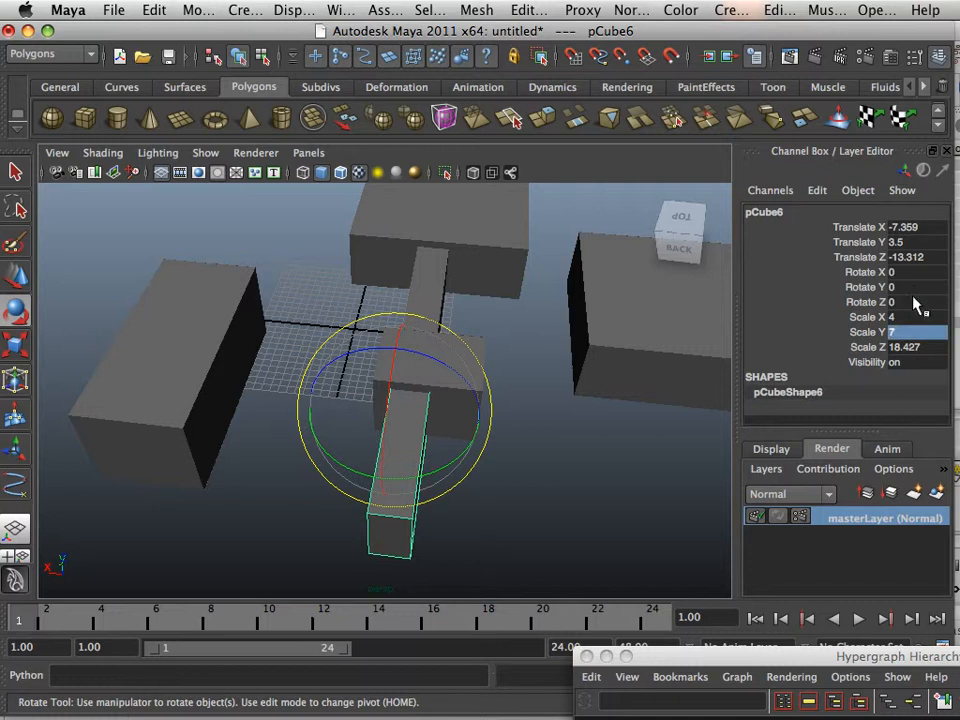
pyautogui.doubleClick(912, 288)
pyautogui.write('90')
pyautogui.press('Return')
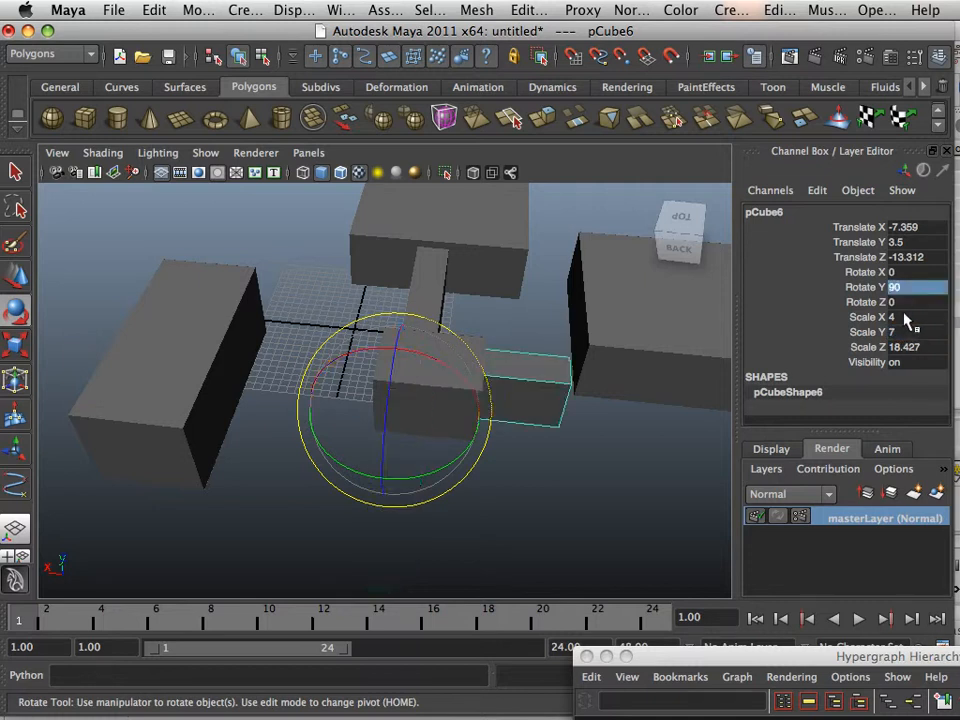
# Step: Move the rotated hallway to about X 13.8, Z -16 between the long room box and the small room box
pyautogui.click(16, 275)
pyautogui.moveTo(334, 402); pyautogui.dragTo(159, 388)
pyautogui.keyDown('alt'); pyautogui.moveTo(270, 376); pyautogui.dragTo(232, 372, button='middle'); pyautogui.keyUp('alt')
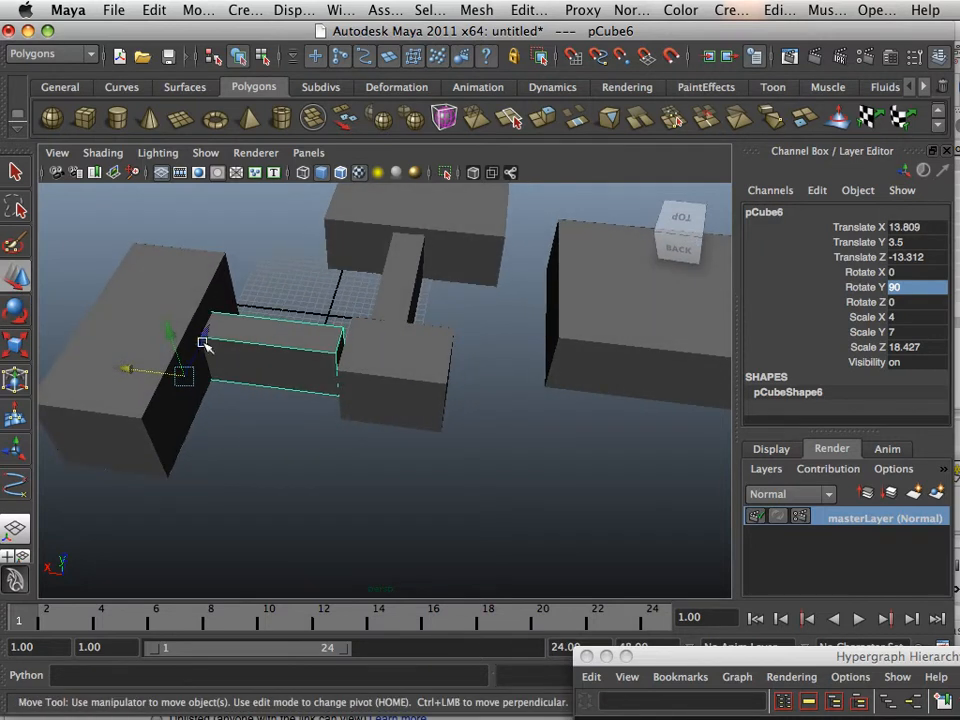
pyautogui.moveTo(204, 336); pyautogui.dragTo(196, 352)
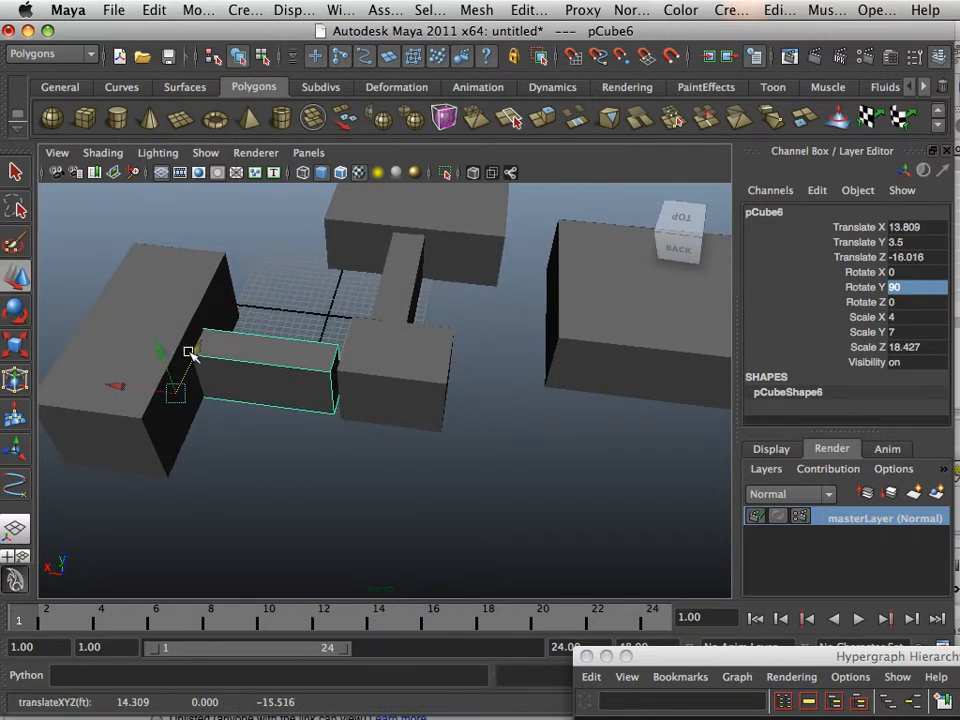
# Step: Extend the rotated hallway's end vertices along its length until they reach into the small room box
pyautogui.moveTo(280, 388); pyautogui.dragTo(280, 398, button='right')
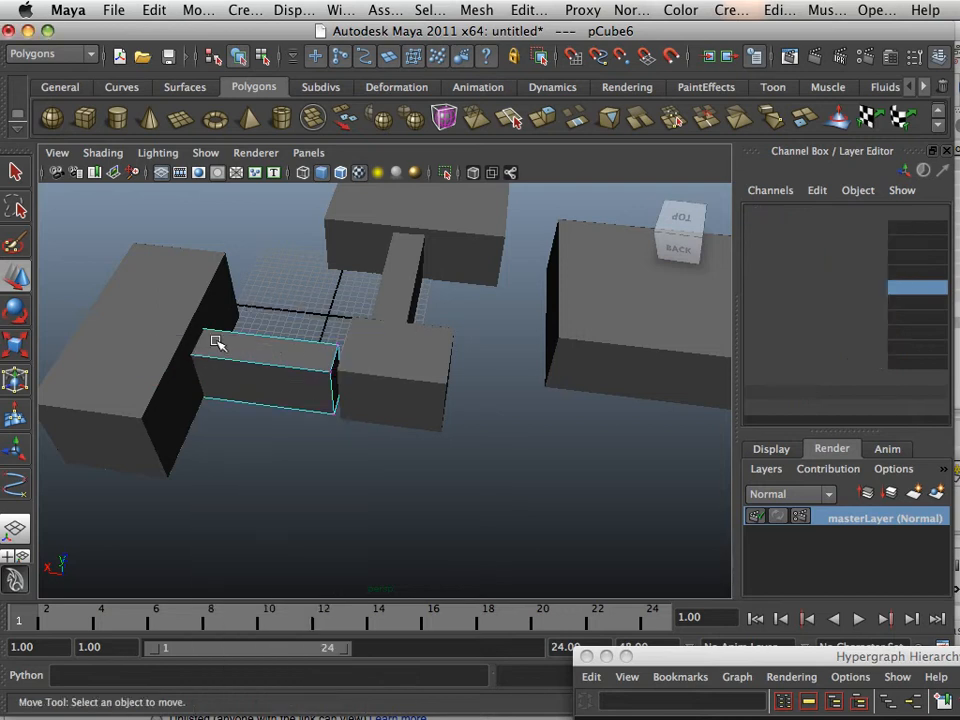
pyautogui.keyDown('alt'); pyautogui.moveTo(214, 339); pyautogui.dragTo(257, 371); pyautogui.keyUp('alt')
pyautogui.moveTo(368, 440); pyautogui.dragTo(367, 439)
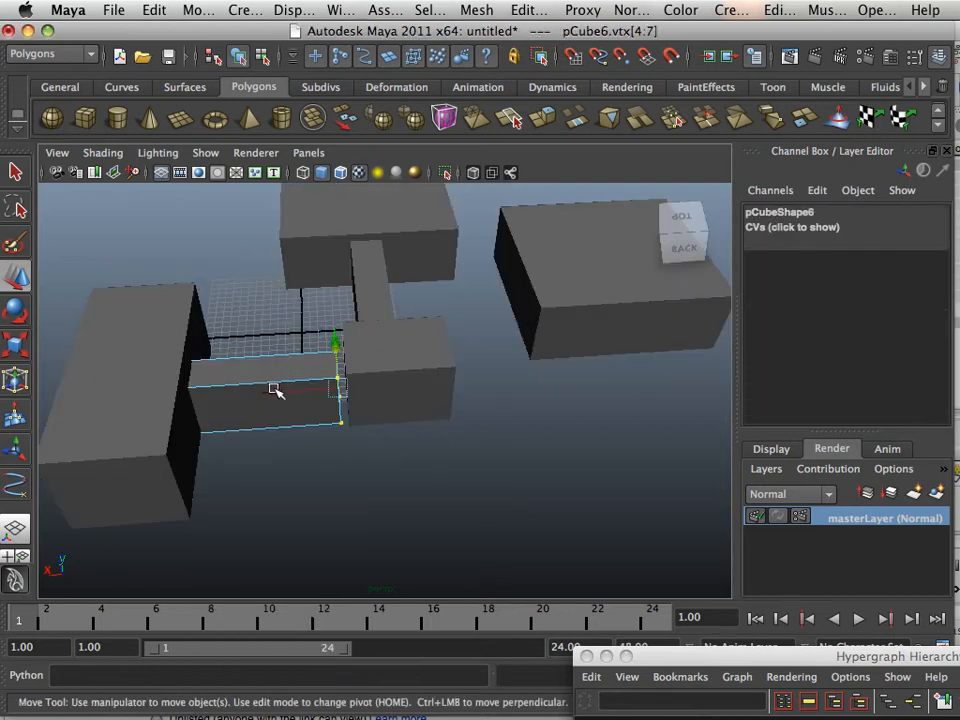
pyautogui.moveTo(275, 390); pyautogui.dragTo(407, 368)
# Step: Pull the small room box's far end vertices outward along negative Z to lengthen it into a long room
pyautogui.click(436, 368)
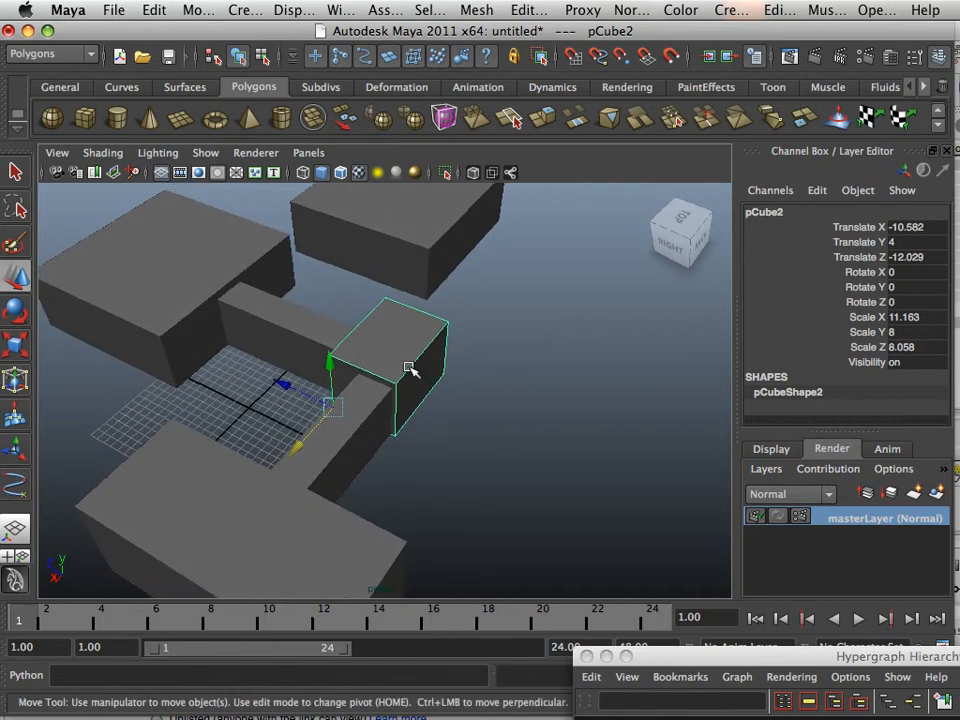
pyautogui.moveTo(409, 345); pyautogui.dragTo(347, 349, button='right')
pyautogui.keyDown('alt'); pyautogui.moveTo(340, 362); pyautogui.dragTo(391, 373); pyautogui.keyUp('alt')
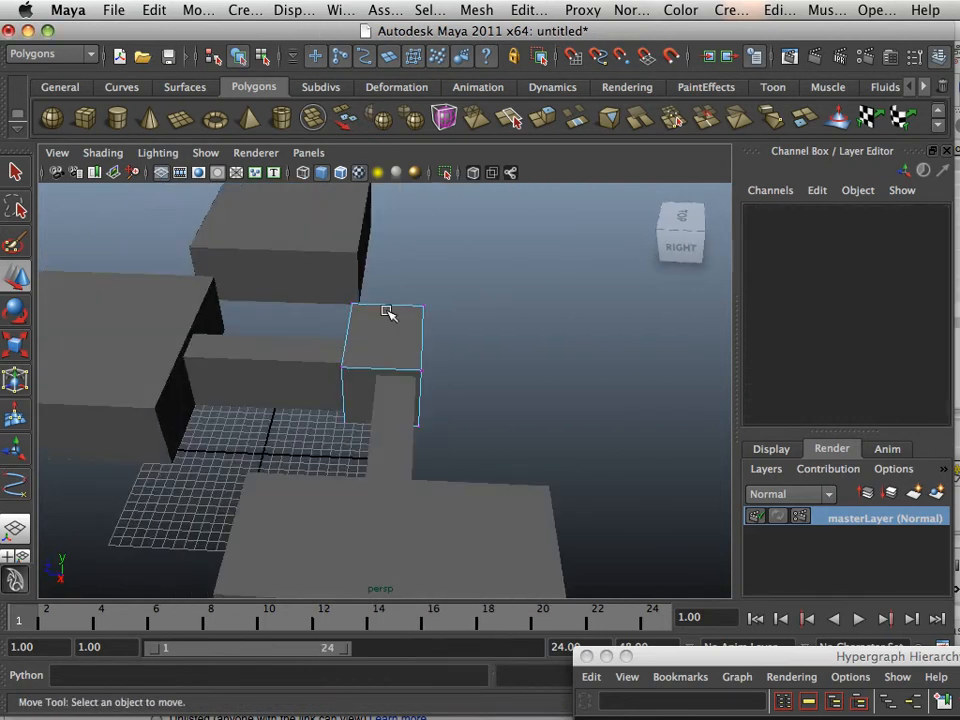
pyautogui.moveTo(388, 311); pyautogui.dragTo(493, 455)
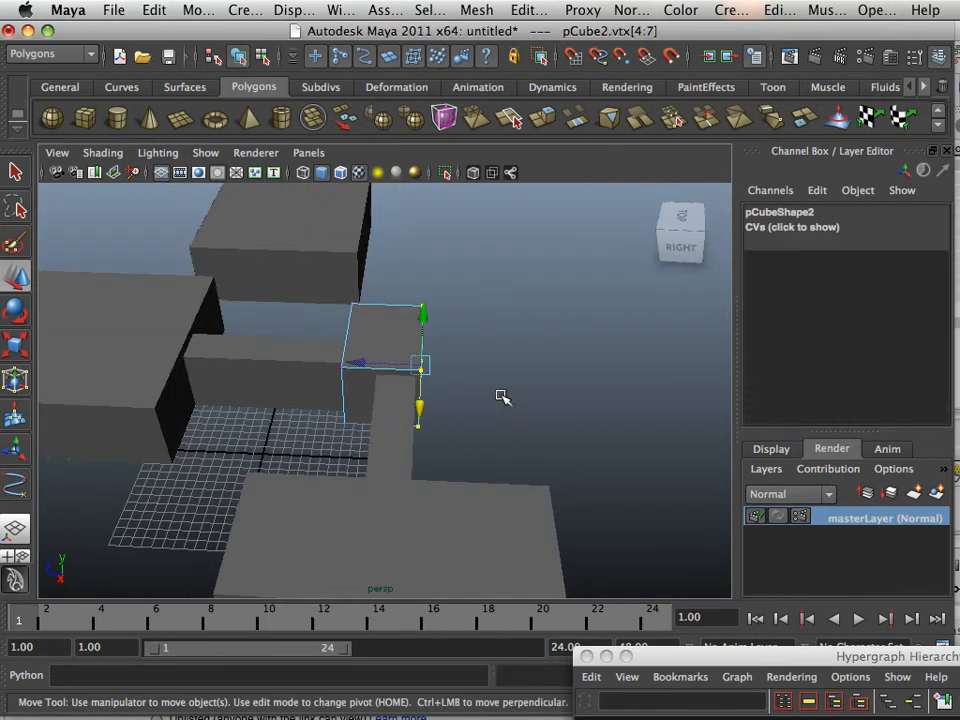
pyautogui.moveTo(364, 367); pyautogui.dragTo(274, 386)
# Step: Duplicate the rotated hallway and move the copy to about X -15.6, Z -36.9 on the lengthened room's opposite side
pyautogui.click(274, 392)
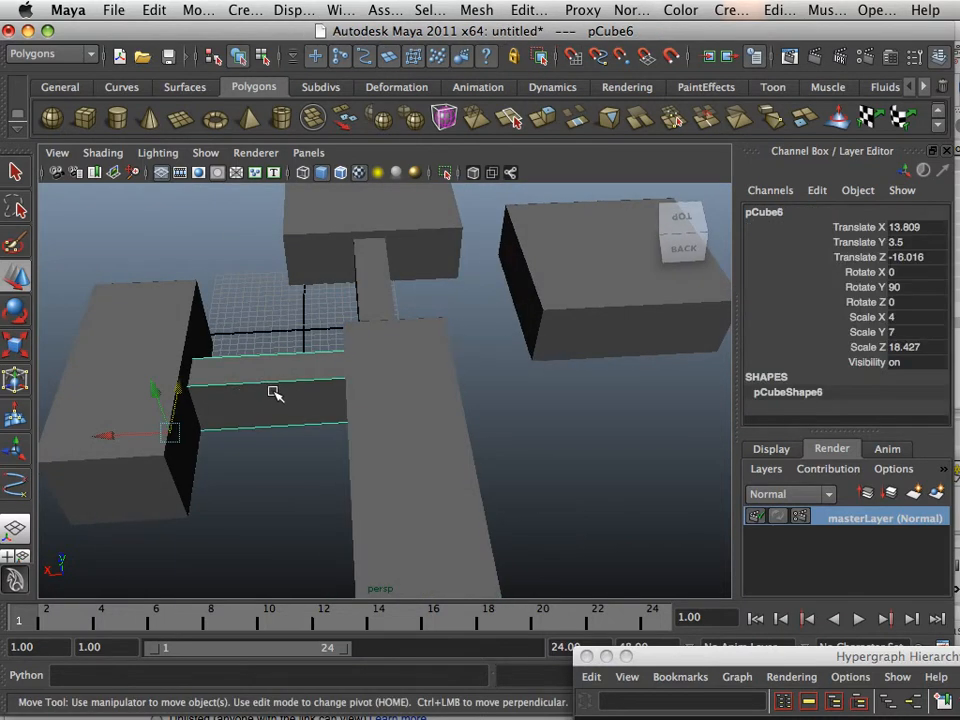
pyautogui.hotkey('ctrl', 'd')
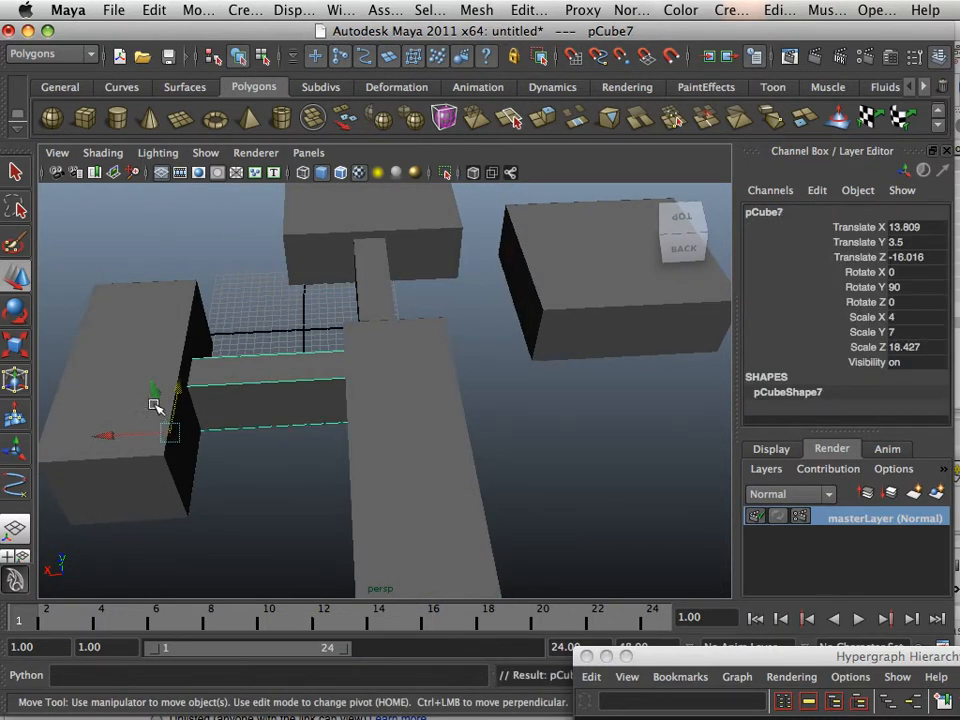
pyautogui.moveTo(118, 432); pyautogui.dragTo(343, 441)
pyautogui.keyDown('alt'); pyautogui.moveTo(400, 380); pyautogui.dragTo(255, 401); pyautogui.keyUp('alt')
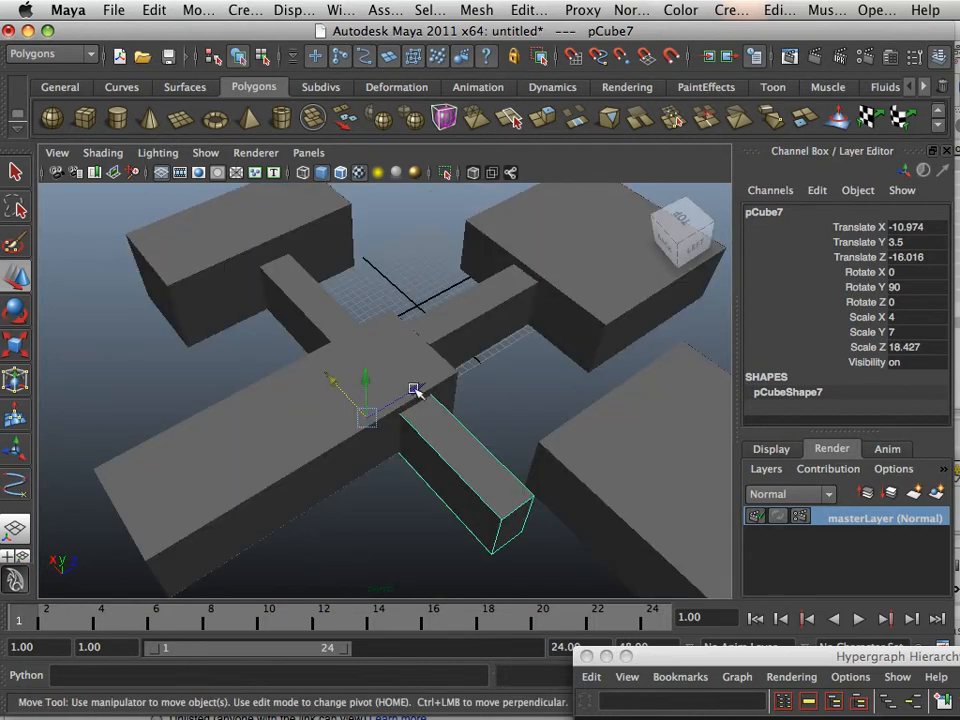
pyautogui.moveTo(412, 390); pyautogui.dragTo(254, 486)
pyautogui.keyDown('alt'); pyautogui.moveTo(264, 487); pyautogui.dragTo(343, 370, button='middle'); pyautogui.keyUp('alt')
pyautogui.keyDown('alt'); pyautogui.moveTo(342, 384); pyautogui.dragTo(309, 390); pyautogui.keyUp('alt')
pyautogui.moveTo(244, 362); pyautogui.dragTo(266, 391)
# Step: Duplicate the first hallway and move the copy to about X -36.3, Z -18.5 at the outer end of the newest side hallway
pyautogui.keyDown('alt'); pyautogui.moveTo(427, 436); pyautogui.dragTo(490, 432, button='middle'); pyautogui.keyUp('alt')
pyautogui.keyDown('alt'); pyautogui.moveTo(495, 440); pyautogui.dragTo(325, 401); pyautogui.keyUp('alt')
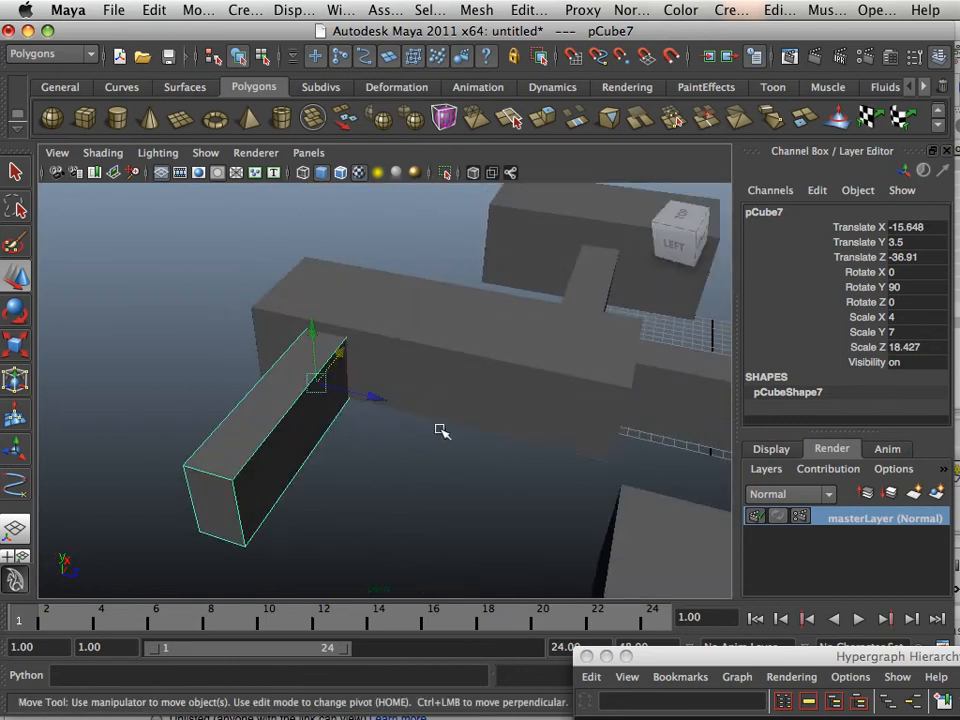
pyautogui.keyDown('alt'); pyautogui.moveTo(439, 429); pyautogui.dragTo(433, 361, button='middle'); pyautogui.keyUp('alt')
pyautogui.keyDown('alt'); pyautogui.moveTo(420, 370); pyautogui.dragTo(422, 399); pyautogui.keyUp('alt')
pyautogui.keyDown('alt'); pyautogui.moveTo(432, 389); pyautogui.dragTo(323, 346, button='right'); pyautogui.keyUp('alt')
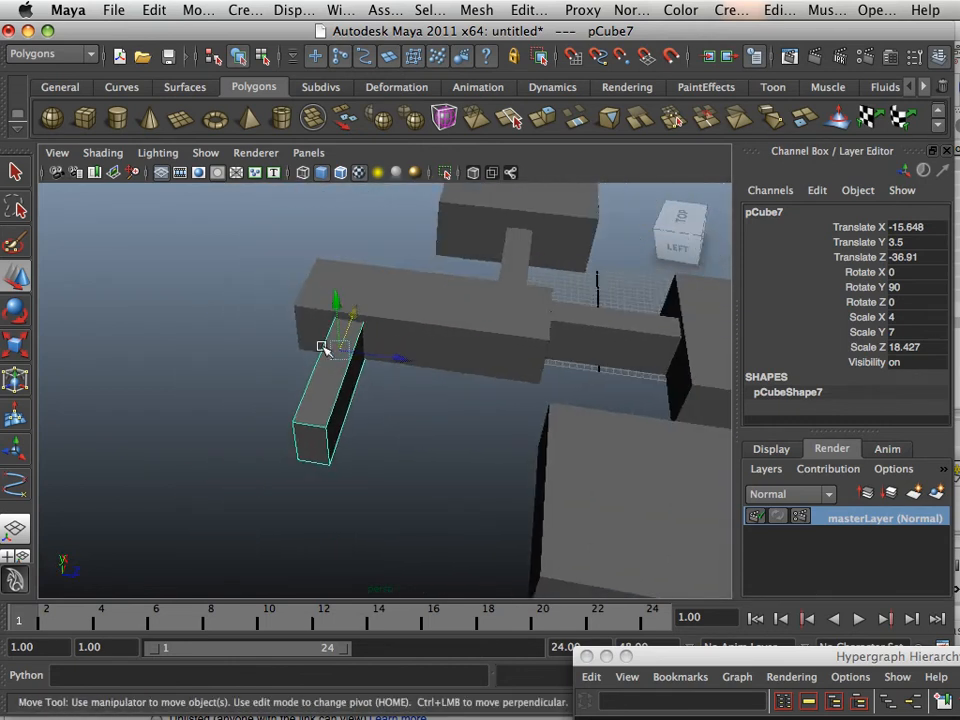
pyautogui.keyDown('alt'); pyautogui.moveTo(378, 357); pyautogui.dragTo(307, 340, button='middle'); pyautogui.keyUp('alt')
pyautogui.click(505, 332)
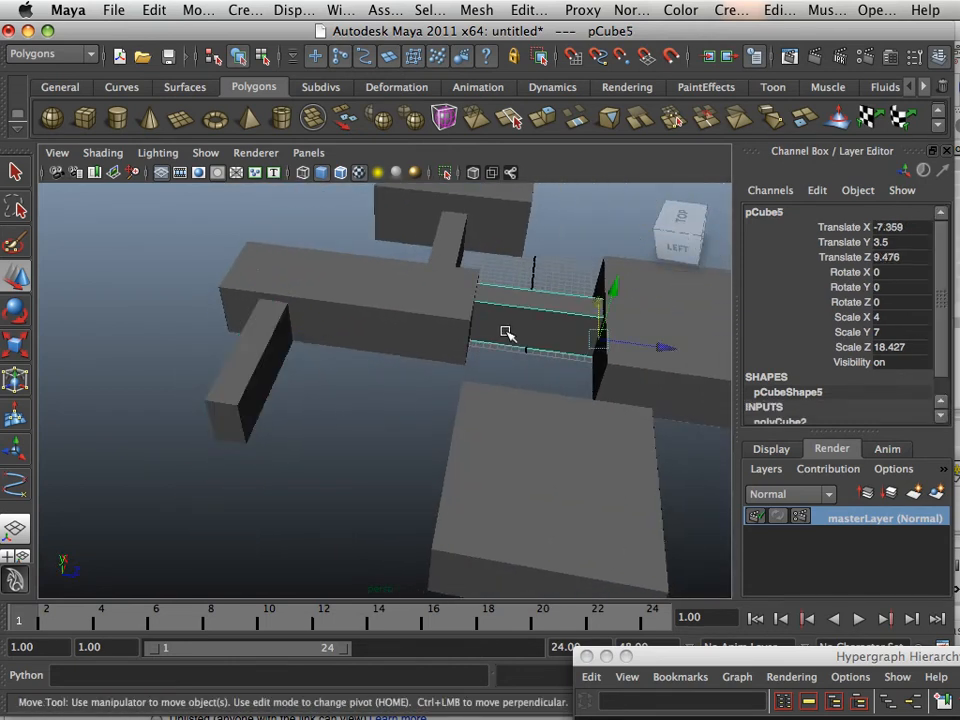
pyautogui.hotkey('ctrl', 'd')
pyautogui.moveTo(649, 347); pyautogui.dragTo(431, 335)
pyautogui.moveTo(379, 267); pyautogui.dragTo(350, 400)
pyautogui.moveTo(381, 459); pyautogui.dragTo(390, 483)
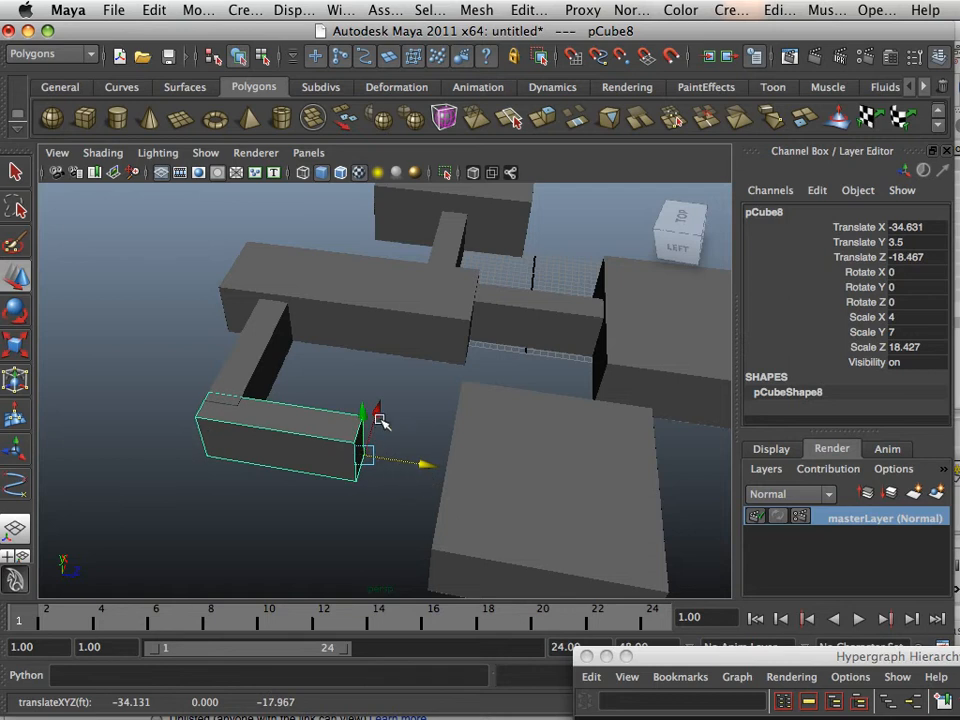
pyautogui.moveTo(379, 419); pyautogui.dragTo(378, 430)
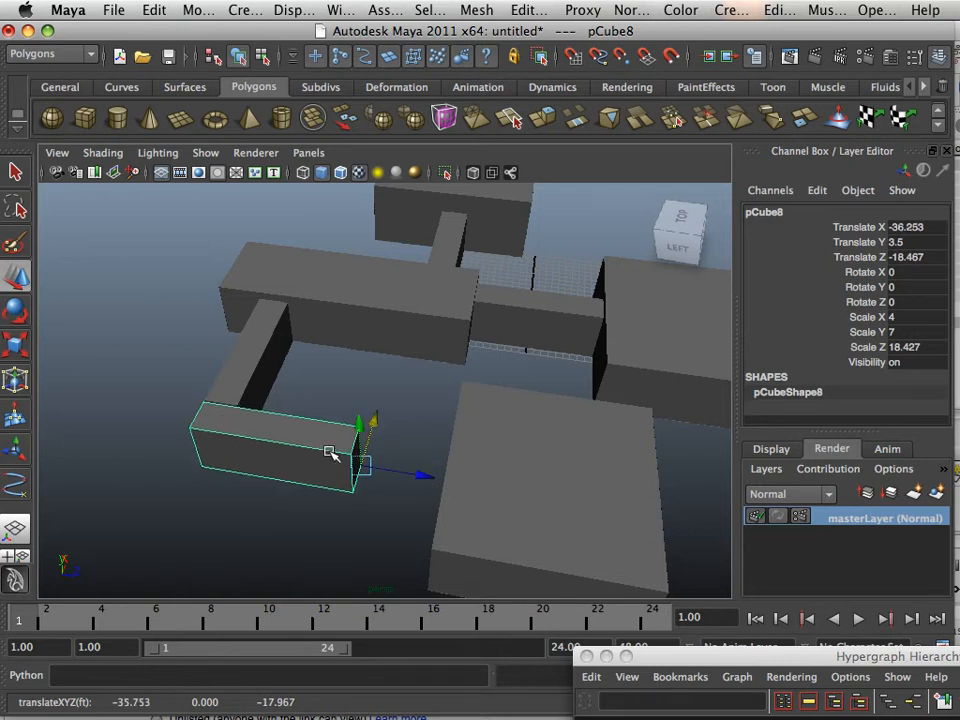
# Step: Extend the new hallway's near-end vertices along Z until they reach into the unconnected large room box
pyautogui.moveTo(330, 453); pyautogui.dragTo(256, 352, button='right')
pyautogui.keyDown('alt'); pyautogui.moveTo(246, 402); pyautogui.dragTo(264, 388); pyautogui.keyUp('alt')
pyautogui.moveTo(342, 393); pyautogui.dragTo(421, 507)
pyautogui.moveTo(441, 455); pyautogui.dragTo(652, 478)
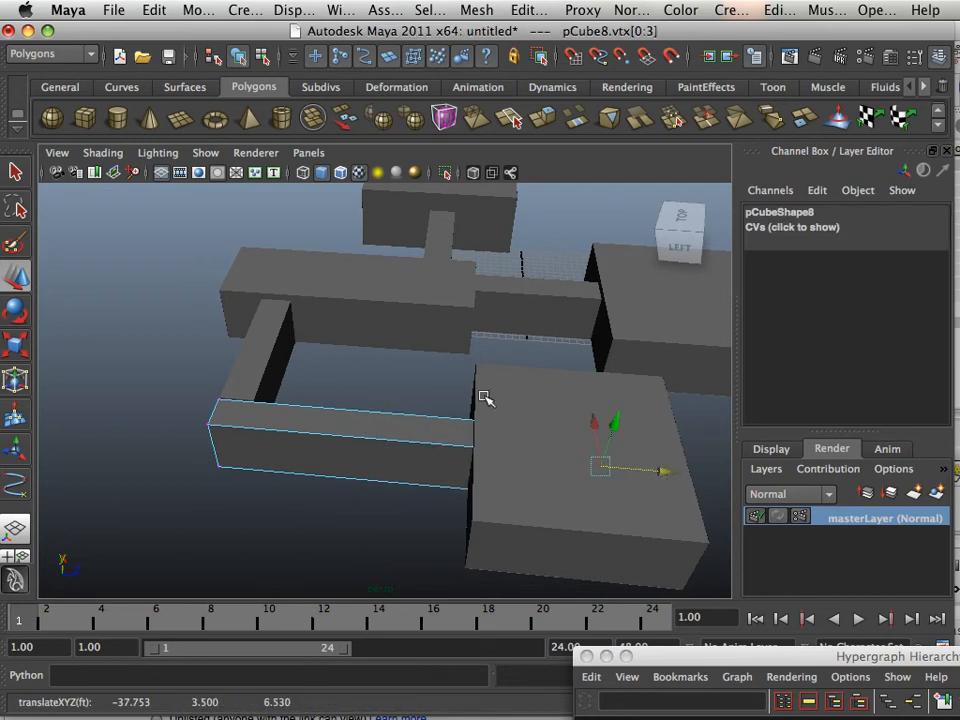
pyautogui.click(377, 369)
# Step: Examine the connected room and hallway layout from several sides and distances
pyautogui.keyDown('alt'); pyautogui.moveTo(377, 369); pyautogui.dragTo(258, 368); pyautogui.keyUp('alt')
pyautogui.keyDown('alt'); pyautogui.moveTo(266, 368); pyautogui.dragTo(238, 352, button='middle'); pyautogui.keyUp('alt')
pyautogui.keyDown('alt'); pyautogui.moveTo(238, 352); pyautogui.dragTo(291, 332); pyautogui.keyUp('alt')
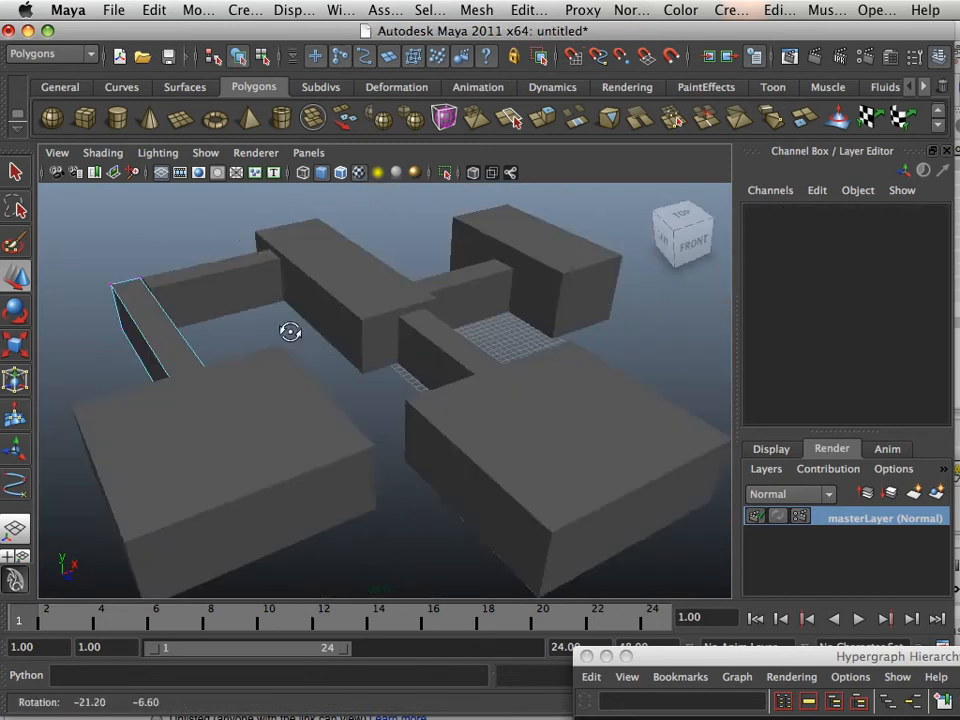
pyautogui.keyDown('alt'); pyautogui.moveTo(294, 334); pyautogui.dragTo(489, 386, button='right'); pyautogui.keyUp('alt')
pyautogui.keyDown('alt'); pyautogui.moveTo(489, 386); pyautogui.dragTo(84, 327); pyautogui.keyUp('alt')
pyautogui.keyDown('alt'); pyautogui.moveTo(84, 327); pyautogui.dragTo(259, 345, button='right'); pyautogui.keyUp('alt')
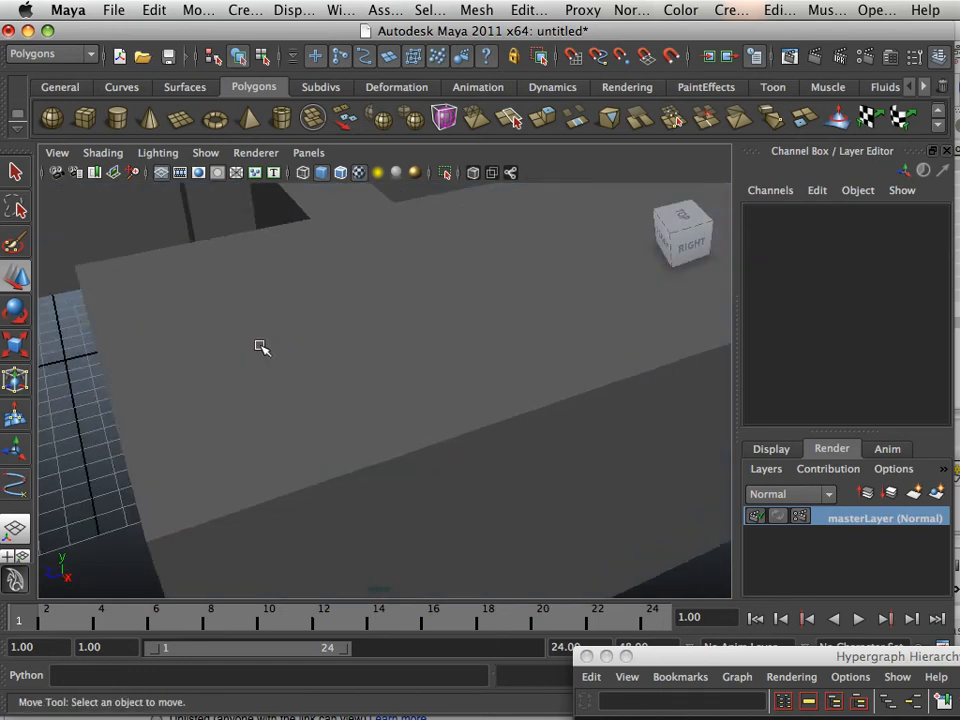
pyautogui.keyDown('alt'); pyautogui.moveTo(259, 345); pyautogui.dragTo(281, 354, button='middle'); pyautogui.keyUp('alt')
pyautogui.keyDown('alt'); pyautogui.moveTo(281, 354); pyautogui.dragTo(101, 315, button='right'); pyautogui.keyUp('alt')
pyautogui.keyDown('alt'); pyautogui.moveTo(101, 315); pyautogui.dragTo(106, 296); pyautogui.keyUp('alt')
pyautogui.scroll(6, 203, 304)
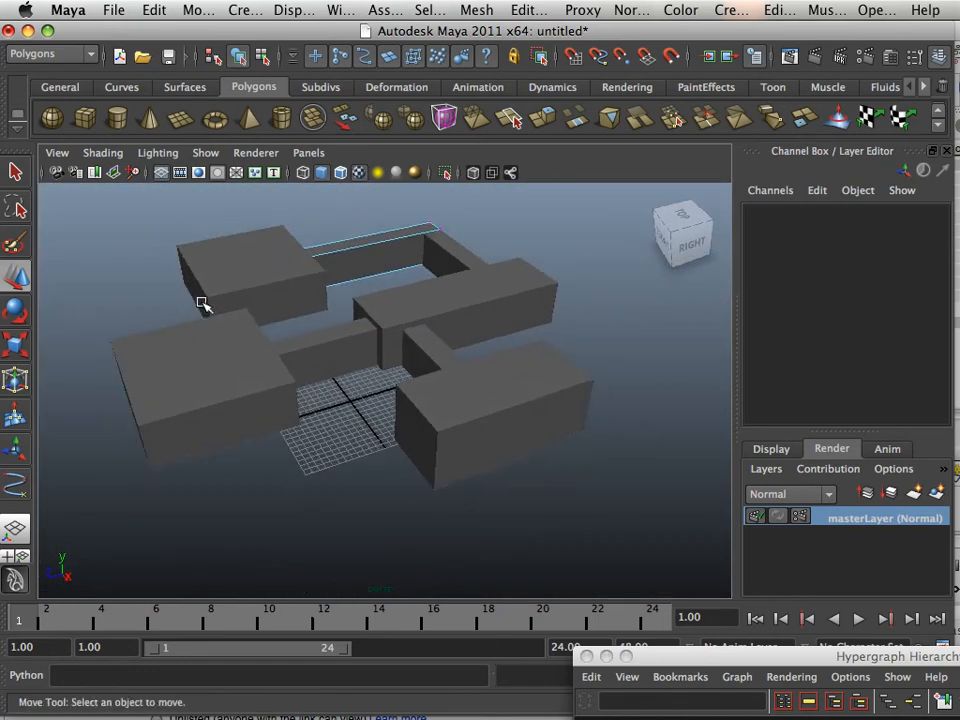
pyautogui.keyDown('alt'); pyautogui.moveTo(172, 356); pyautogui.dragTo(373, 339); pyautogui.keyUp('alt')
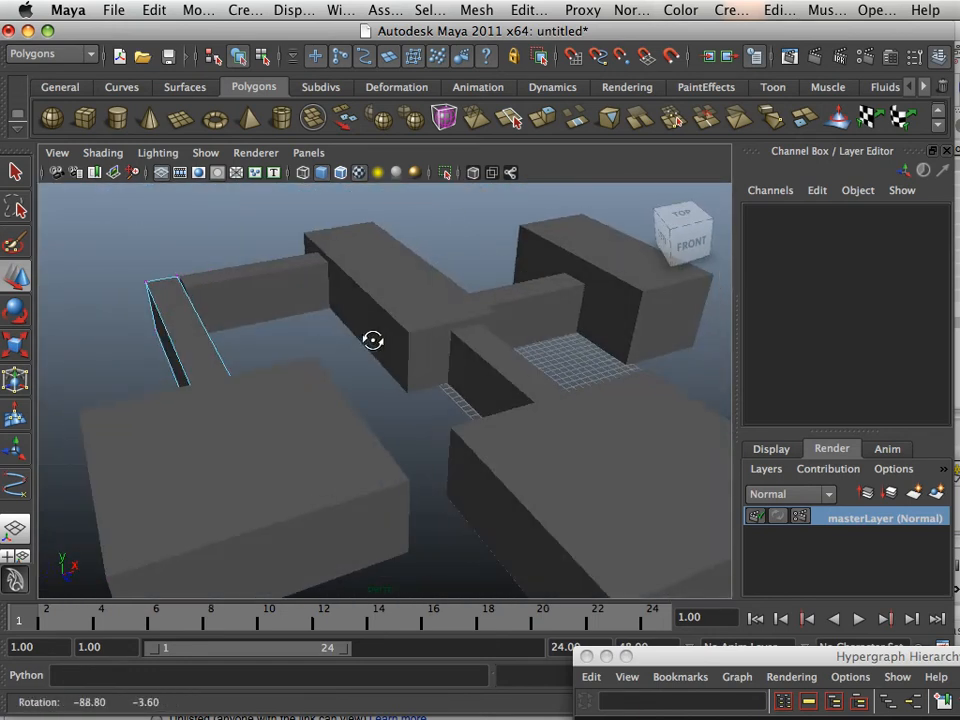
pyautogui.keyDown('alt'); pyautogui.moveTo(321, 332); pyautogui.dragTo(210, 317, button='right'); pyautogui.keyUp('alt')
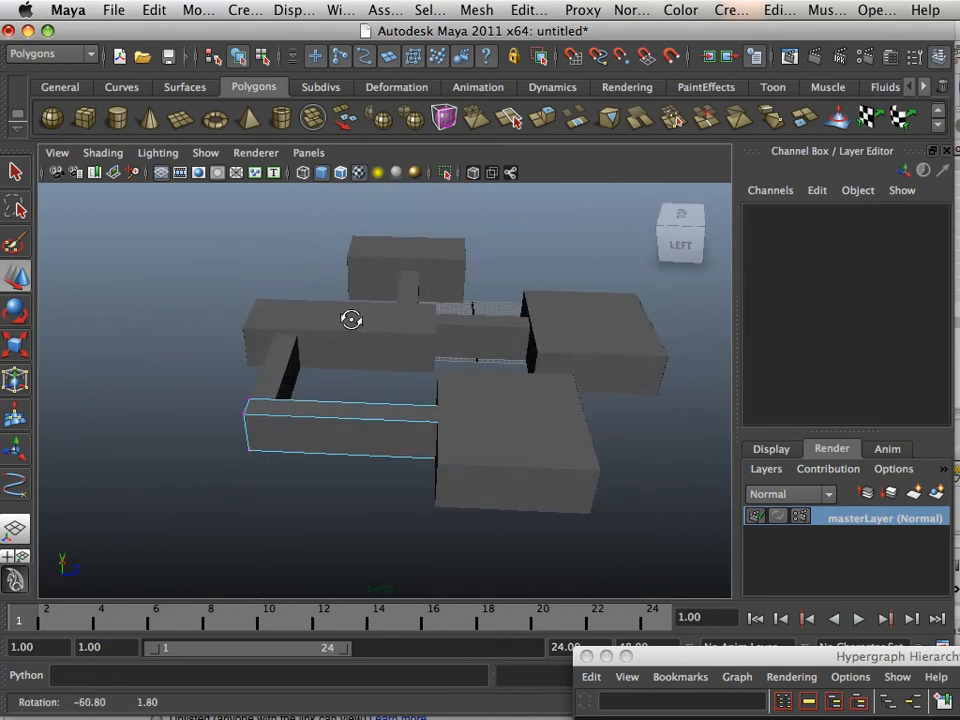